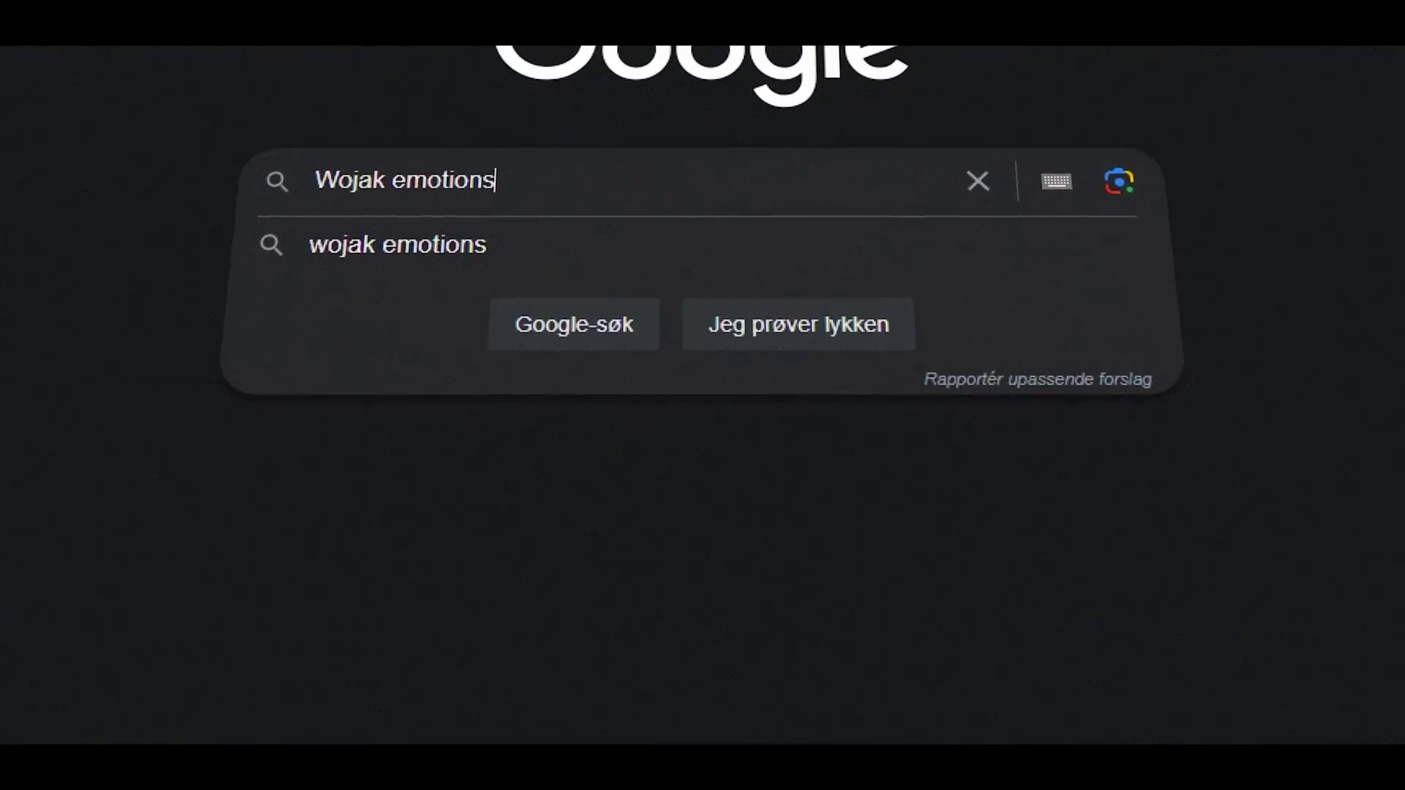
Search Google for 'Wojak emotions'.
key(Return)
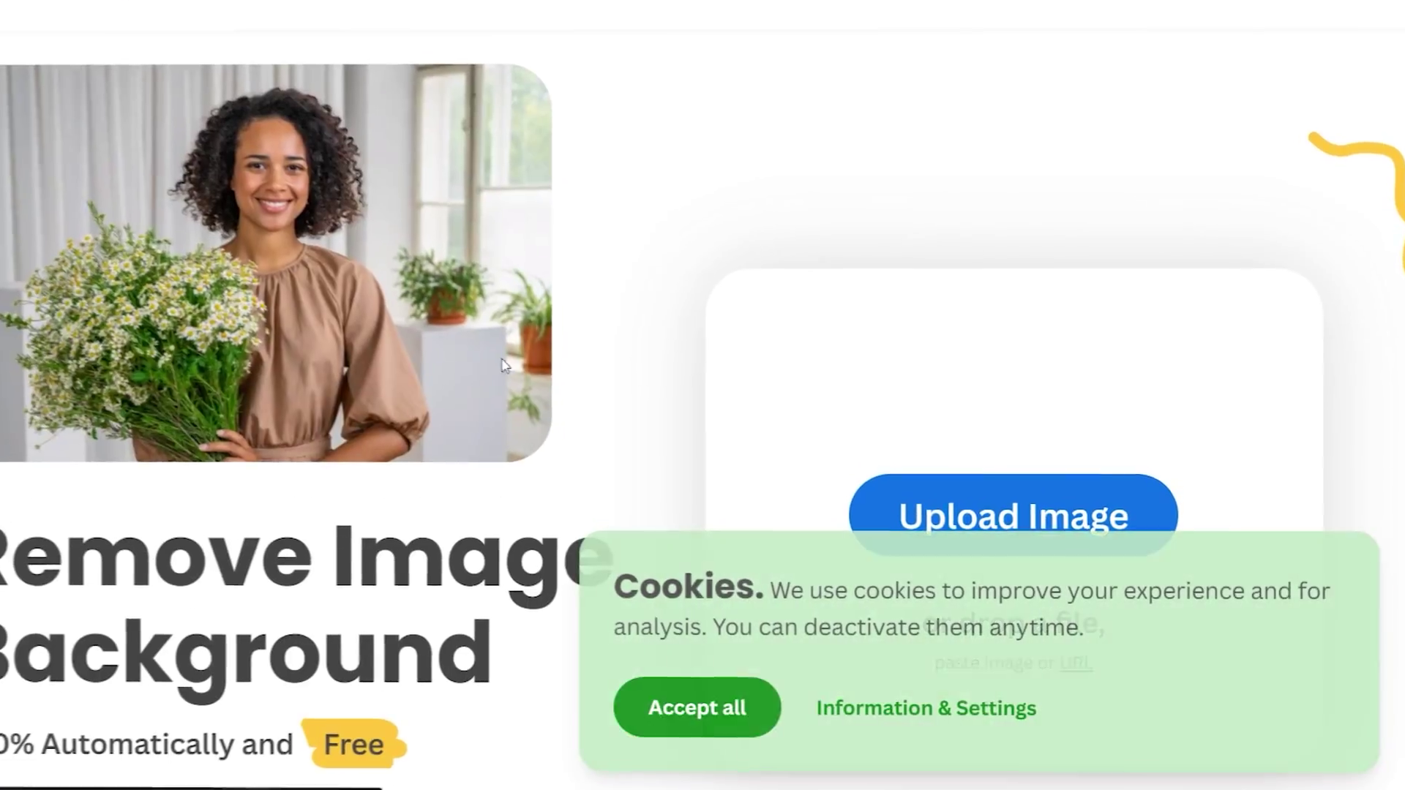
Paste the crying Wojak image into remove.bg to strip its background.
click(754, 708)
key(ctrl+v)
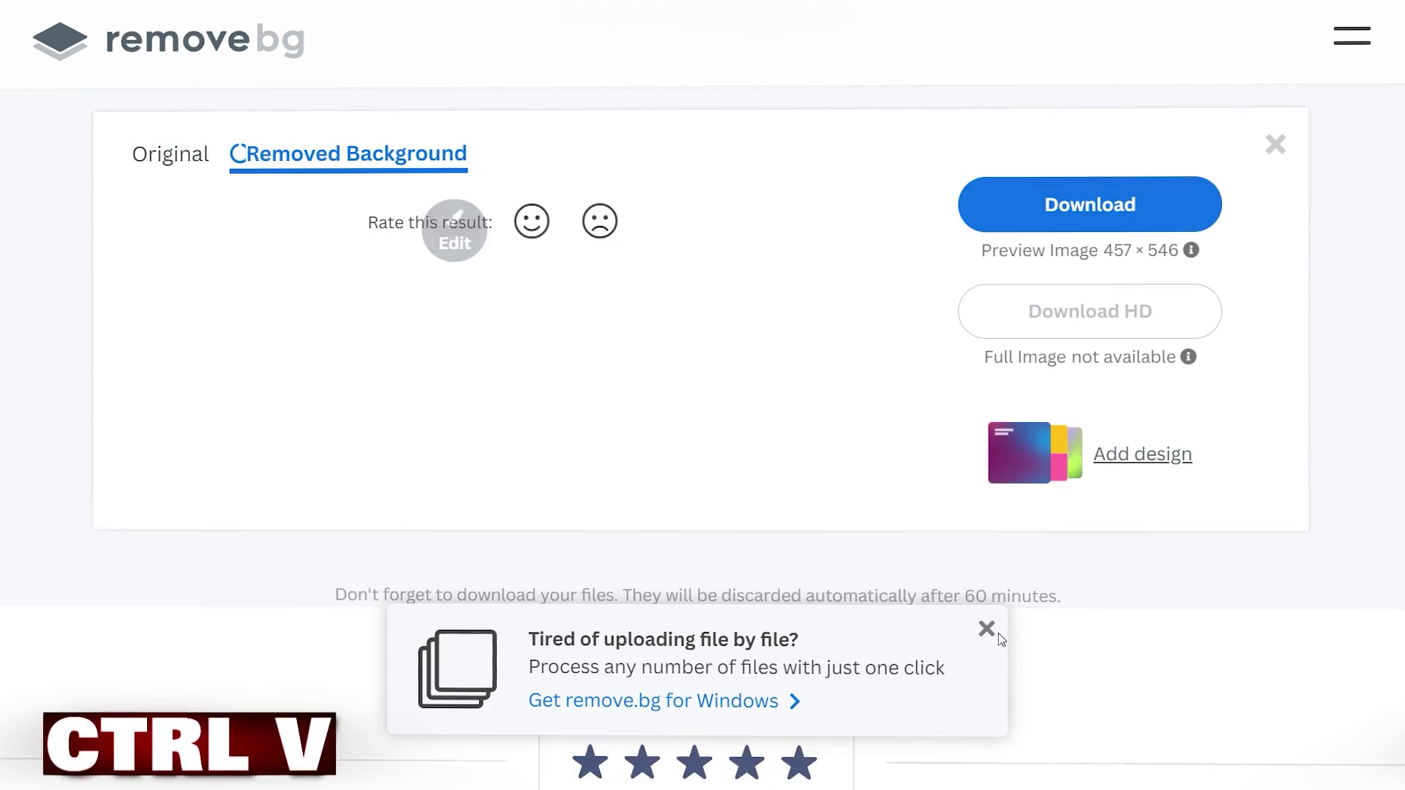
click(984, 630)
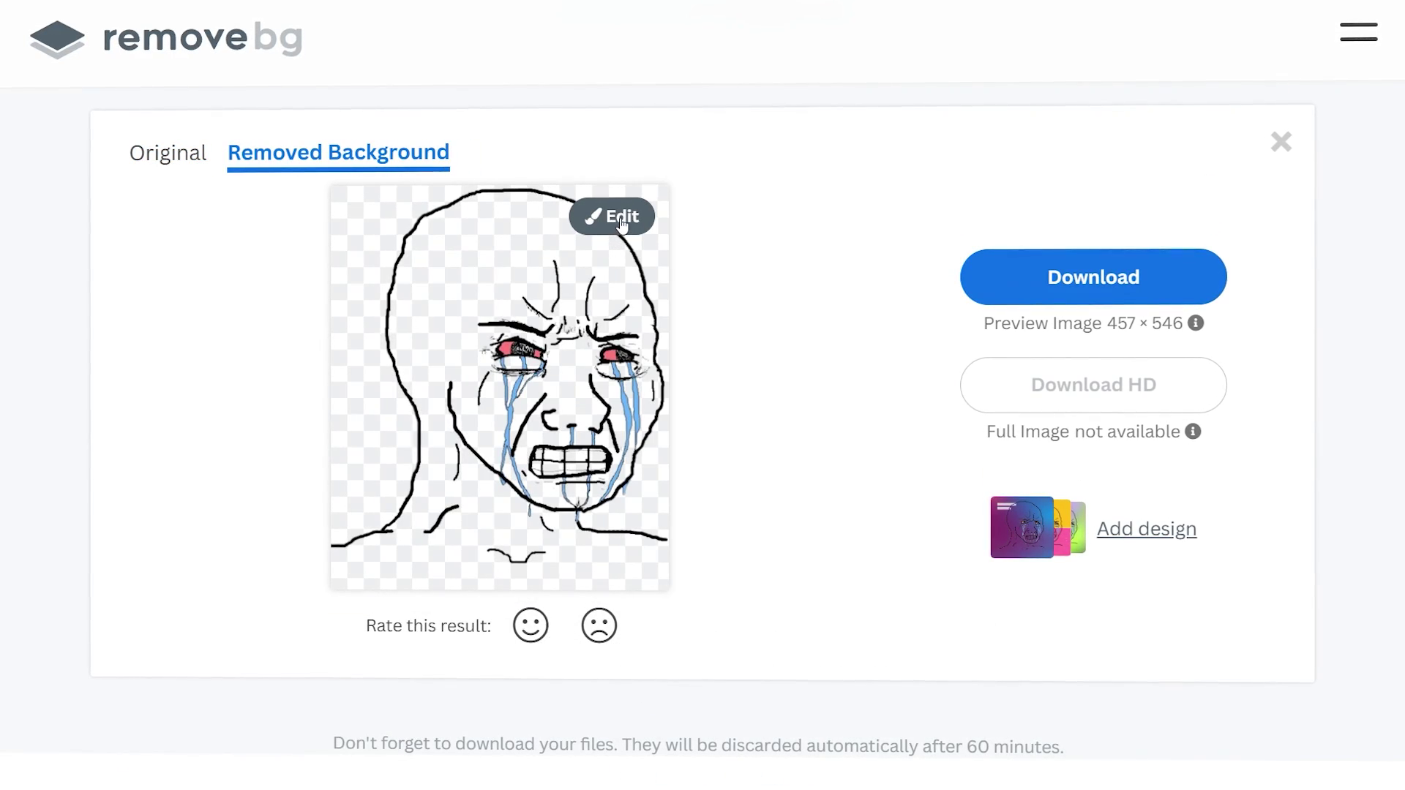
Restore the cut-off bottom of the Wojak cutout with the Restore brush.
click(612, 216)
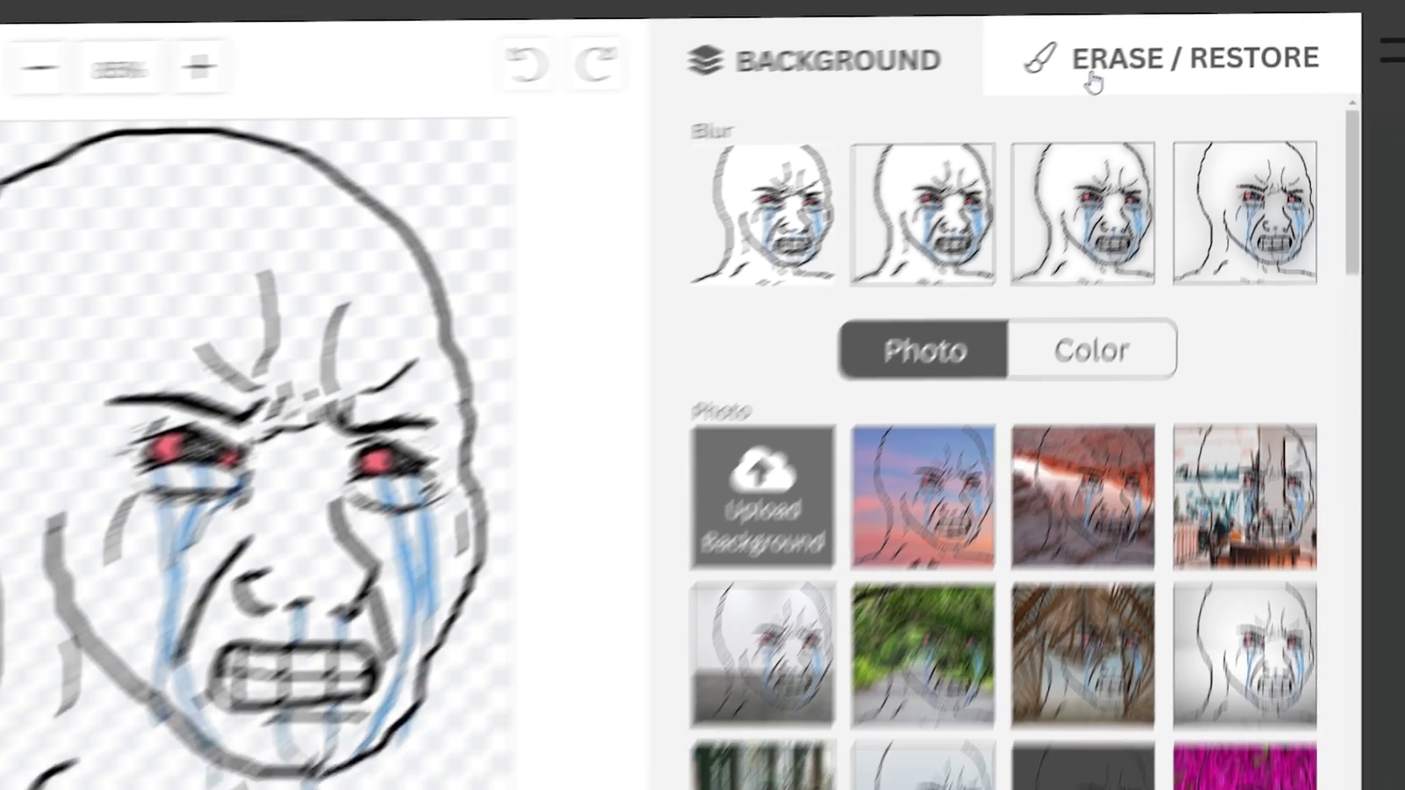
click(872, 194)
click(957, 605)
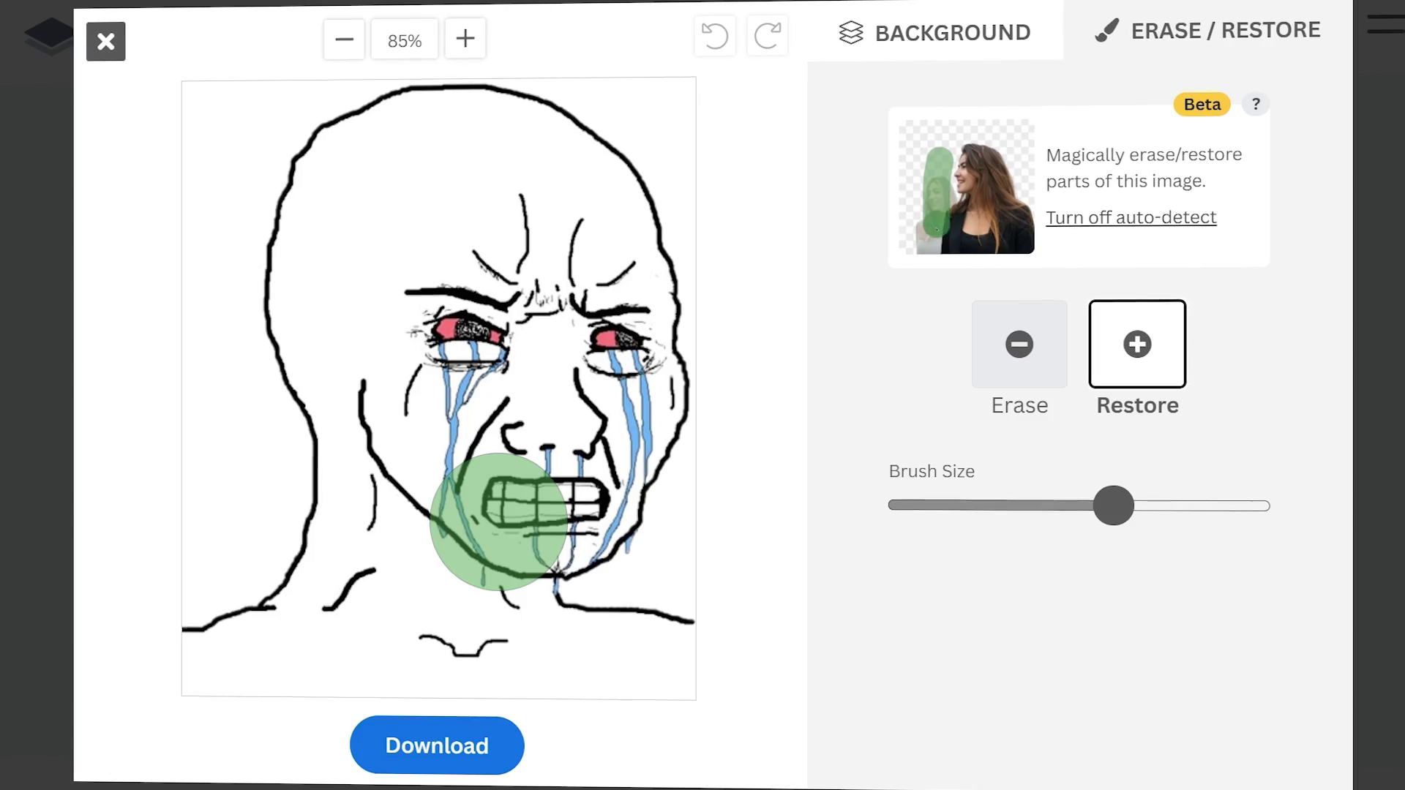
mouse_move(183, 662)
mouse_down()
mouse_move(685, 688)
mouse_move(339, 559)
mouse_move(512, 486)
mouse_move(417, 125)
mouse_move(467, 360)
mouse_move(407, 179)
mouse_move(520, 548)
mouse_move(590, 668)
mouse_move(192, 677)
mouse_up()
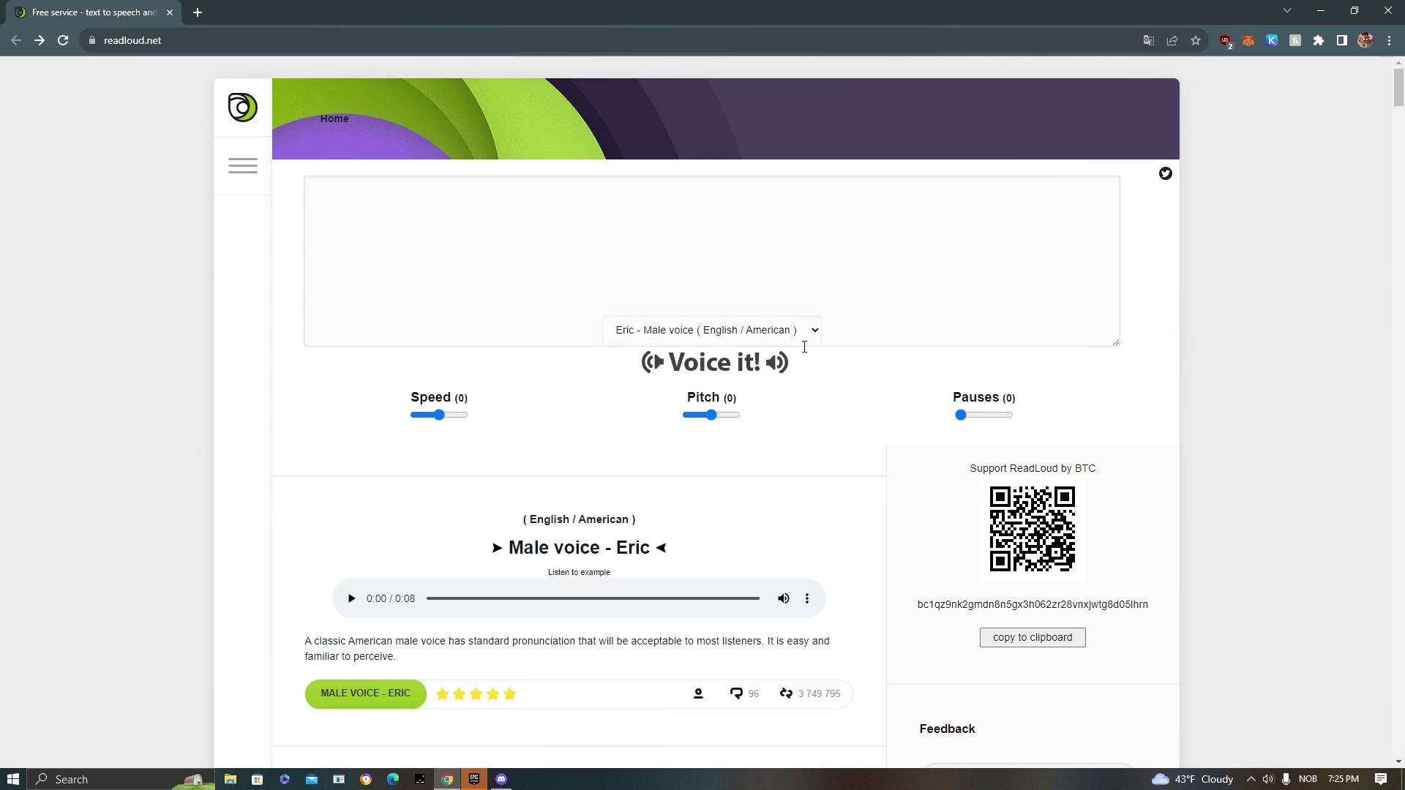
Voice 'This is the great voice of wojak' in ReadLoud using the Russell voice.
click(818, 333)
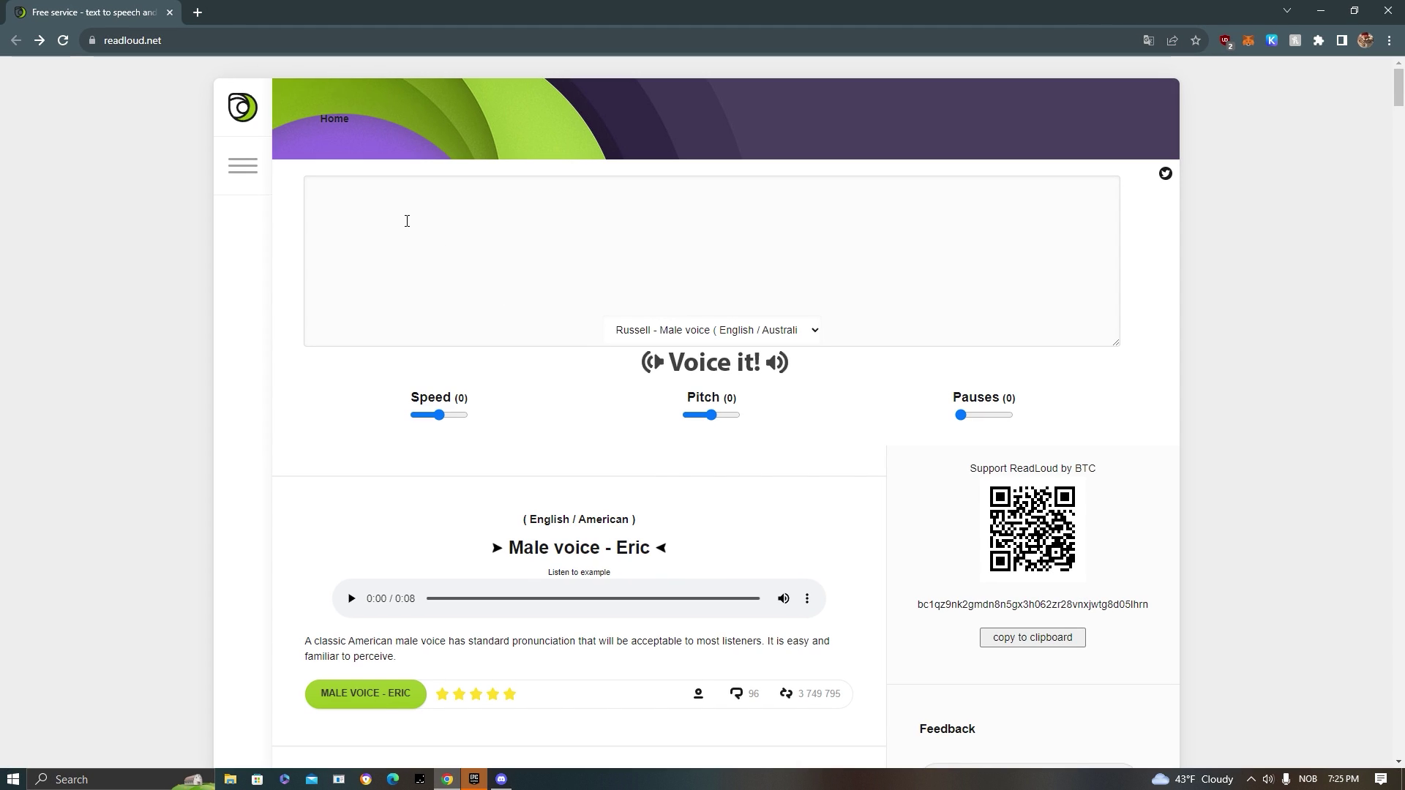
click(368, 220)
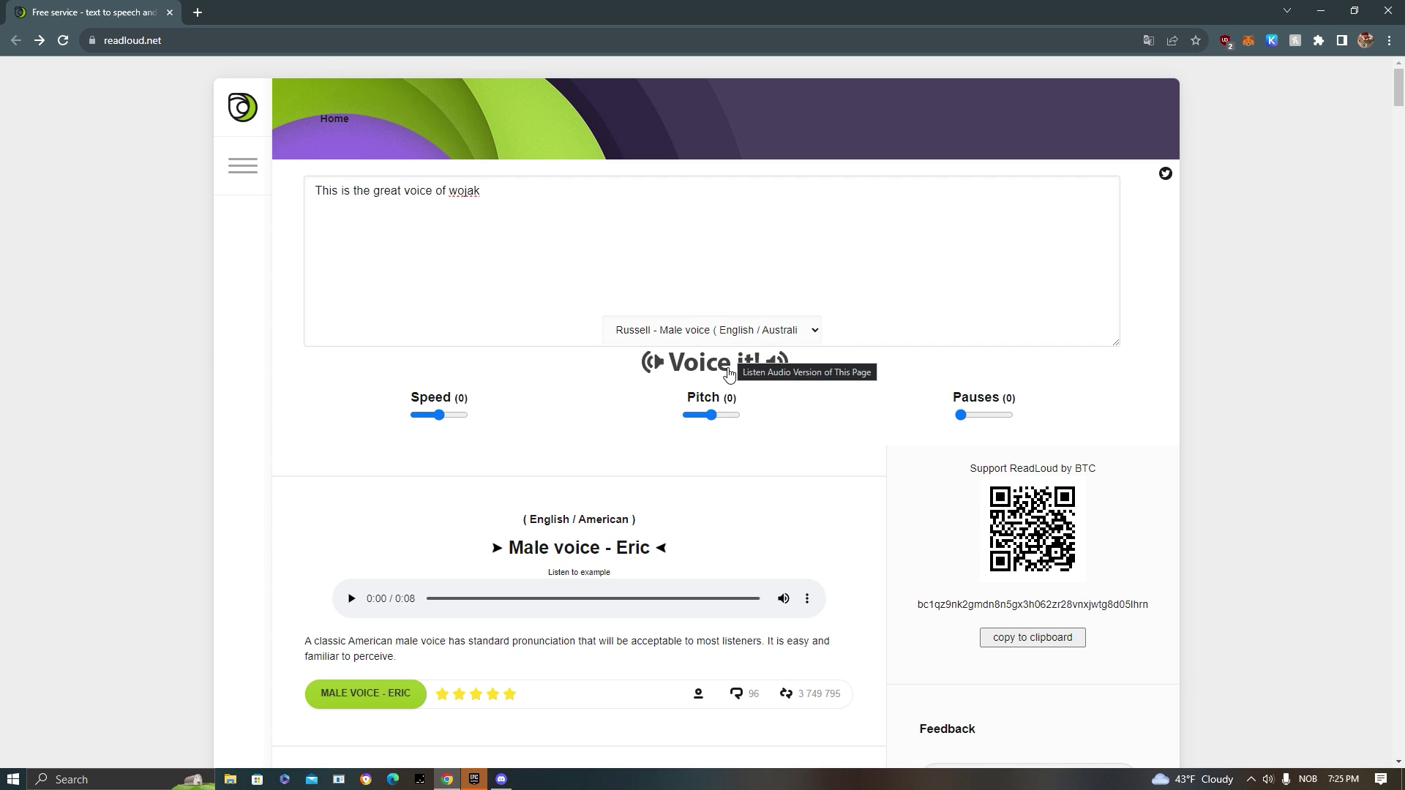
click(729, 374)
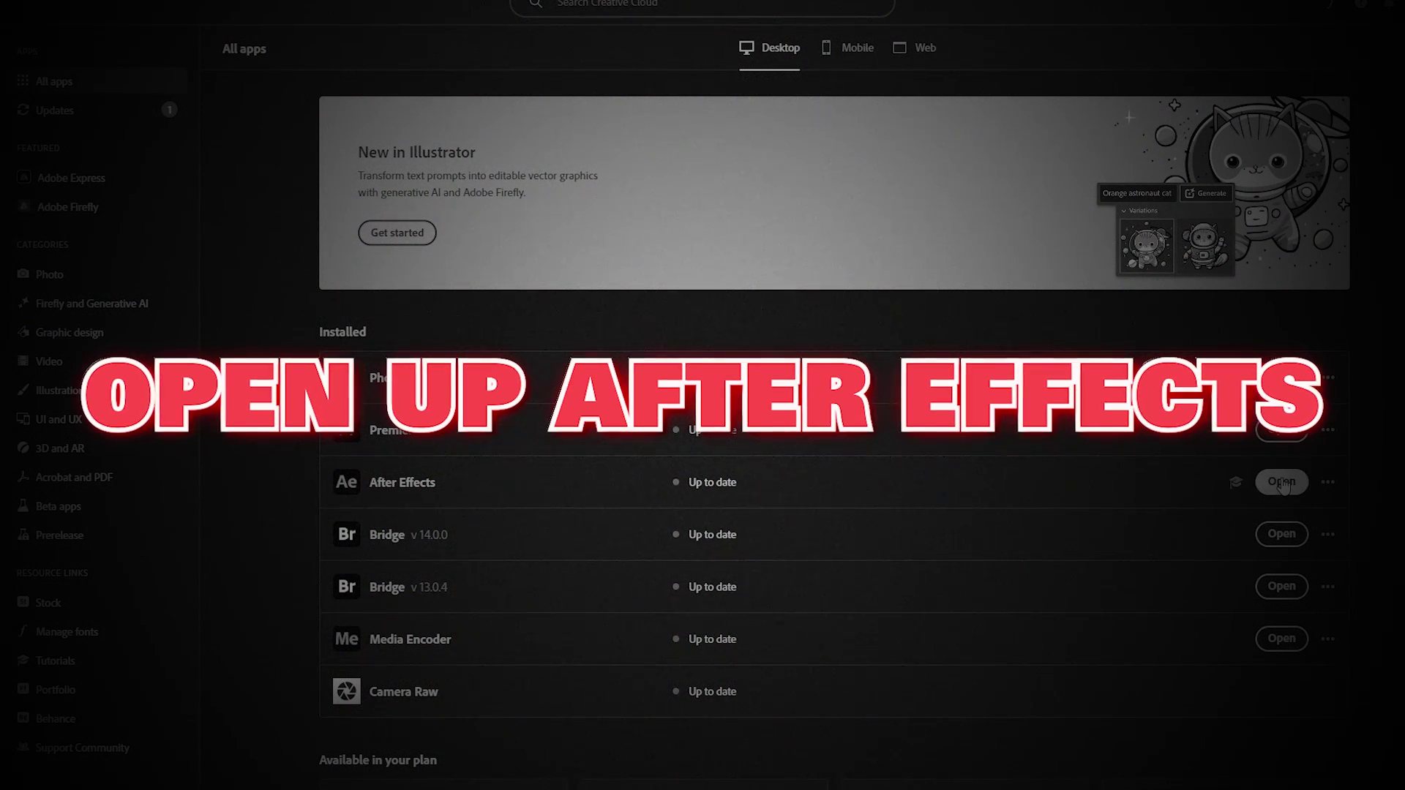
Launch After Effects from the Creative Cloud installed-apps list.
click(1282, 482)
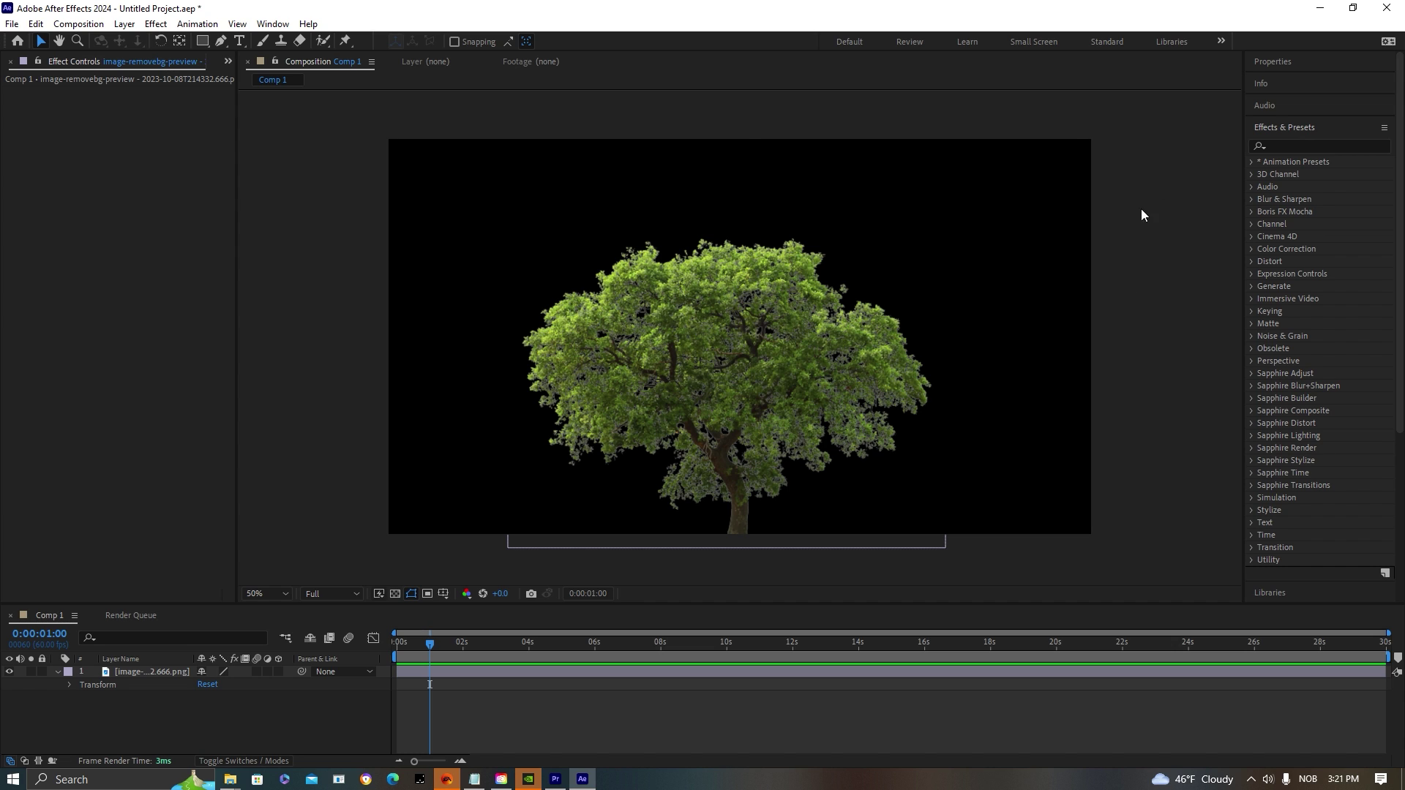
Apply CC Bend It from Effects & Presets to the tree layer.
click(1288, 147)
text(cc bend it)
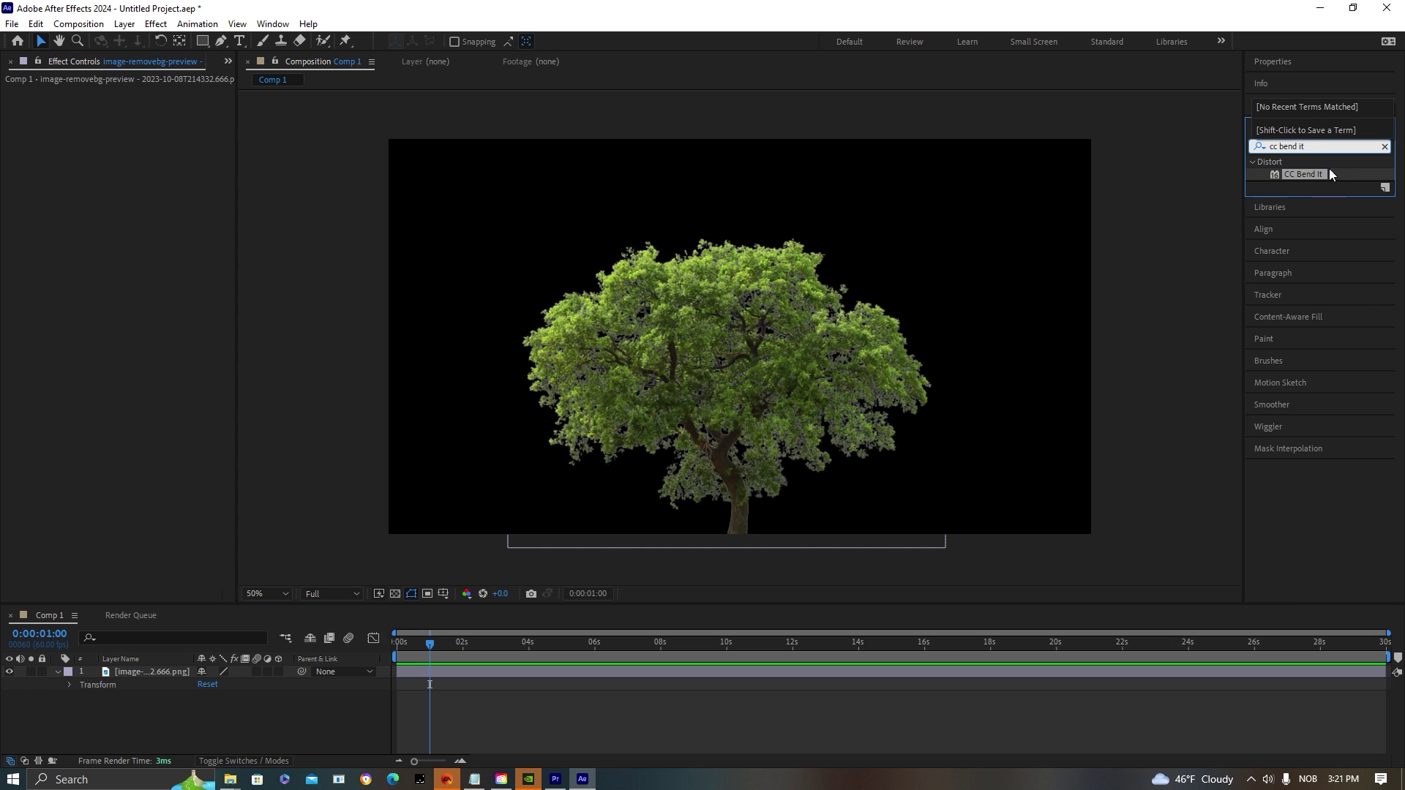
drag(1325, 175, 688, 324)
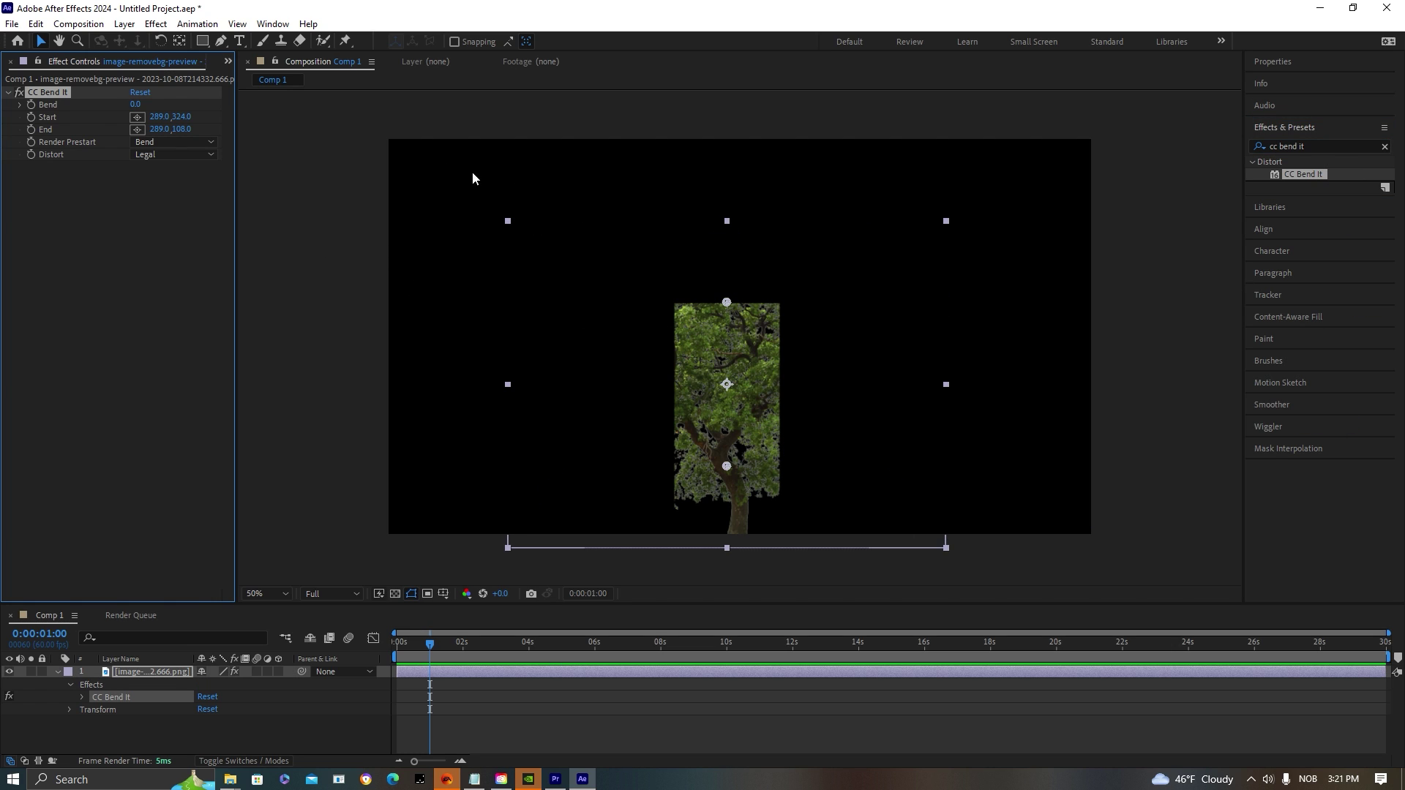
Set CC Bend It Start to 289.0, 1053.0 and End to 289.0, -94.0.
drag(179, 117, 228, 460)
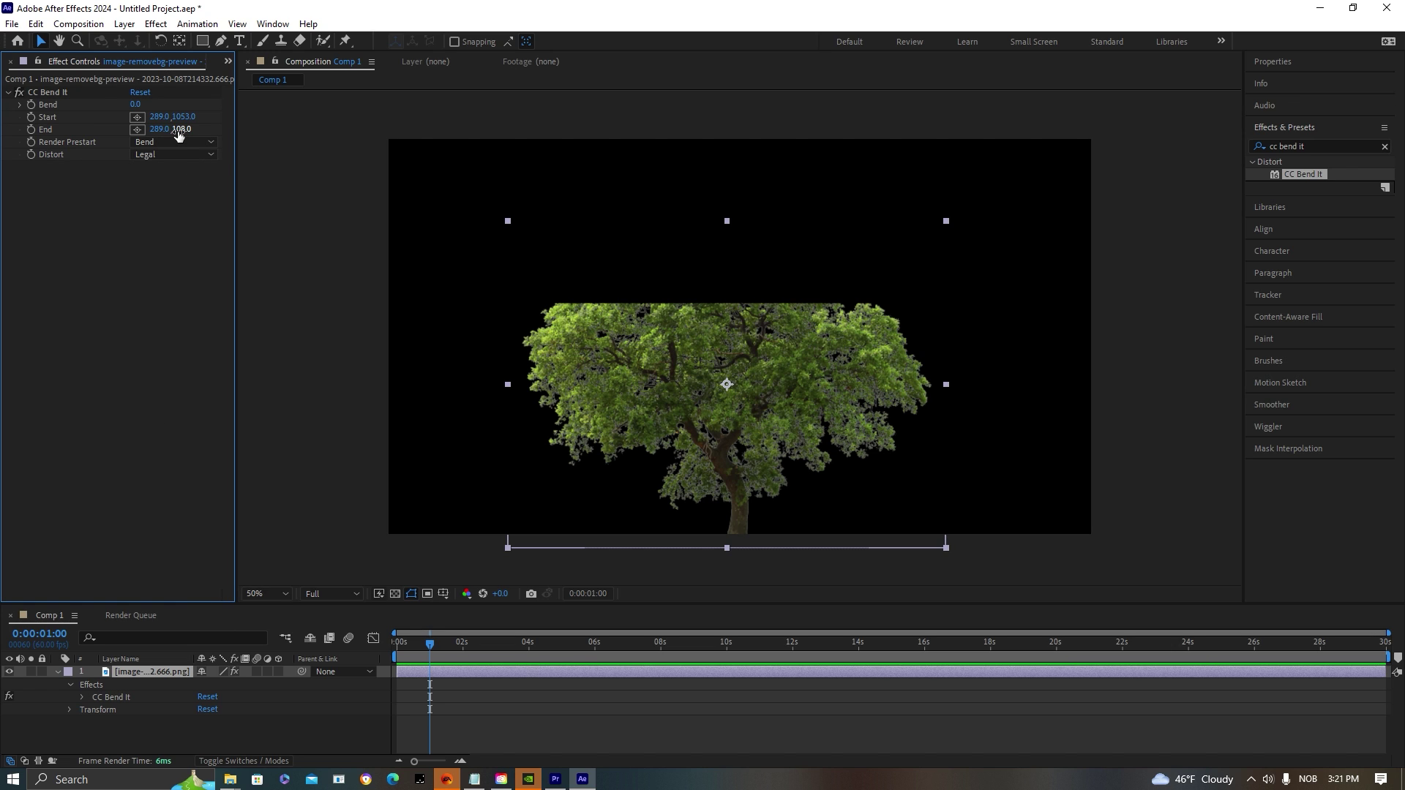
drag(179, 132, 232, 2)
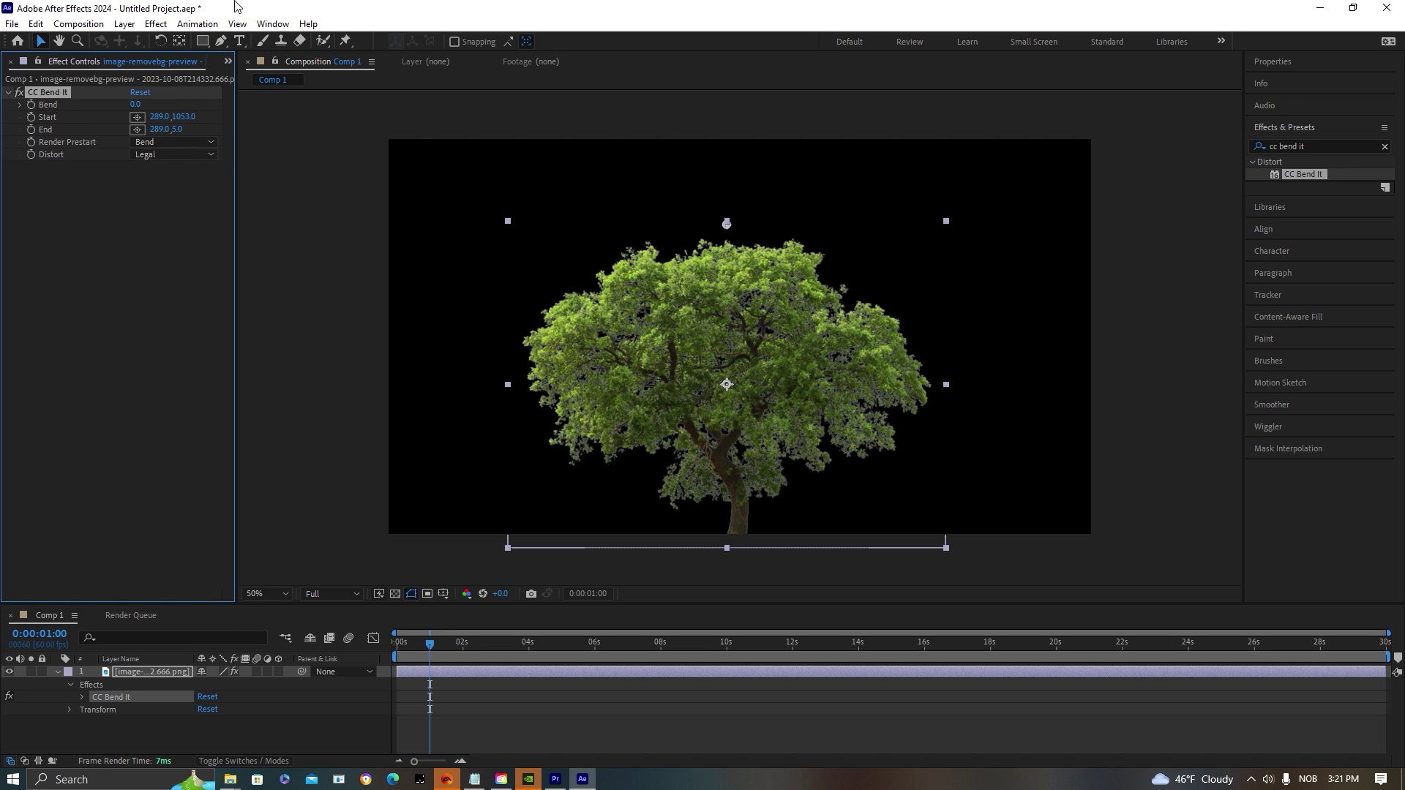
drag(179, 130, 224, 14)
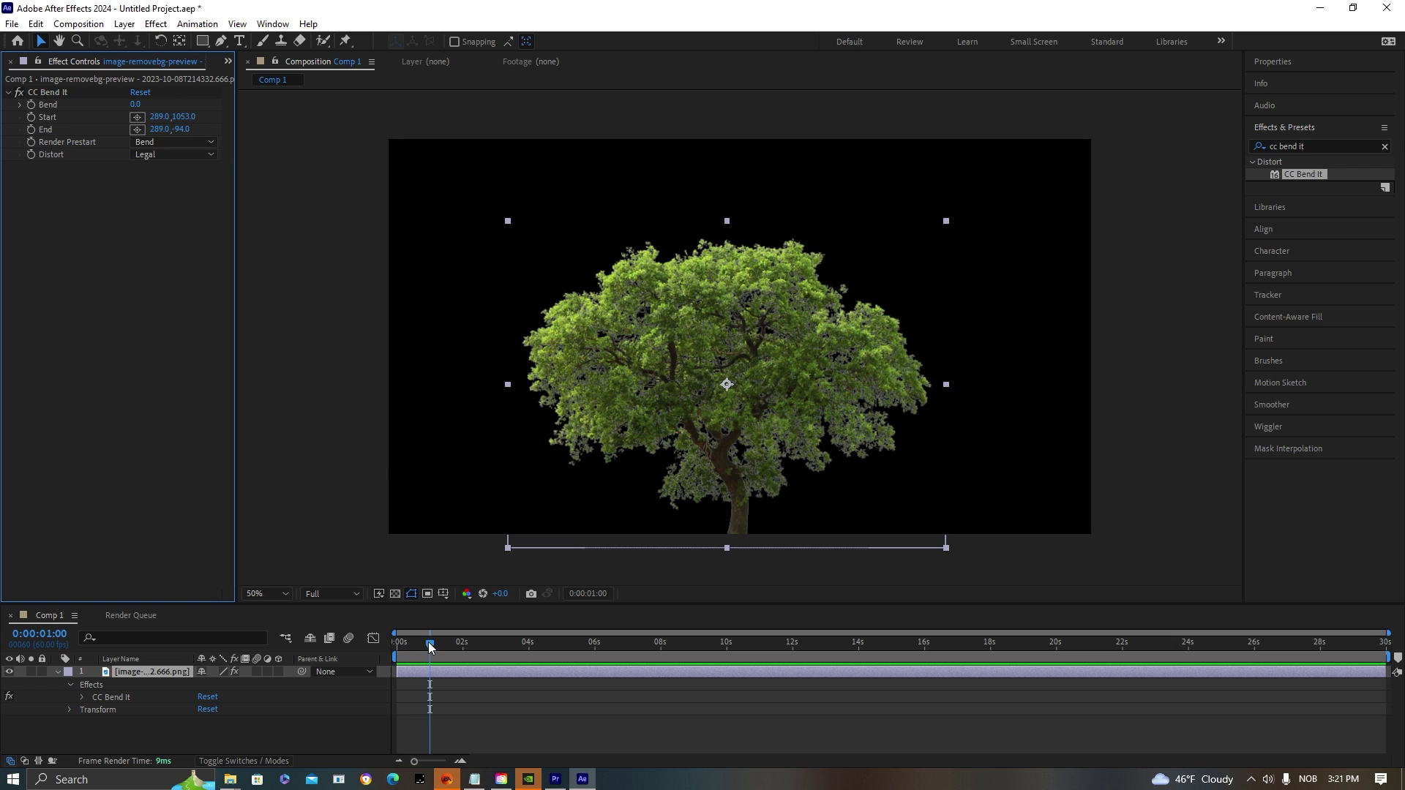
Keyframe Bend at 0.0 at the start, 10.0 at 0:00:00:53 and -4.0 at 0:00:02:18.
drag(429, 647, 397, 642)
click(33, 106)
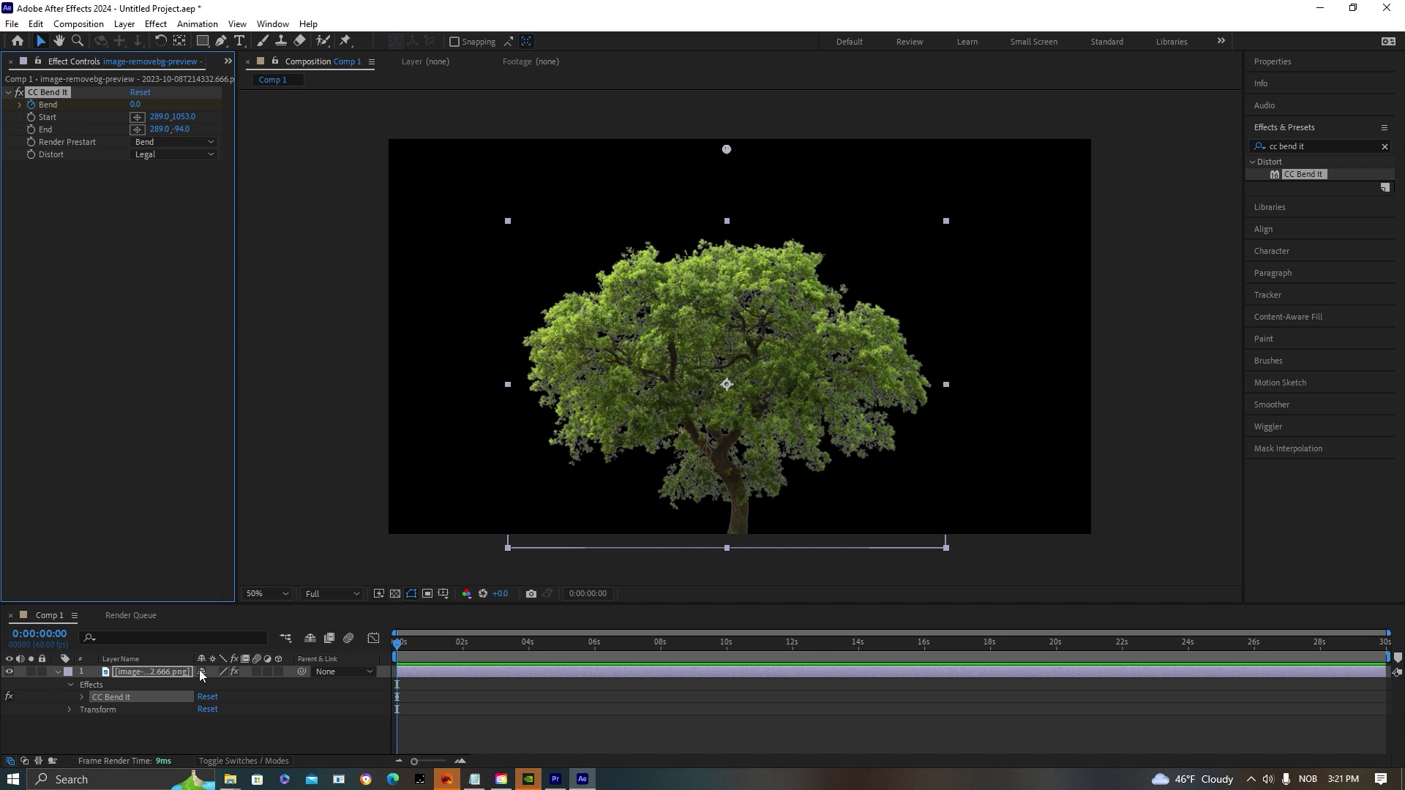
click(82, 697)
scroll(92, 701, down, 1)
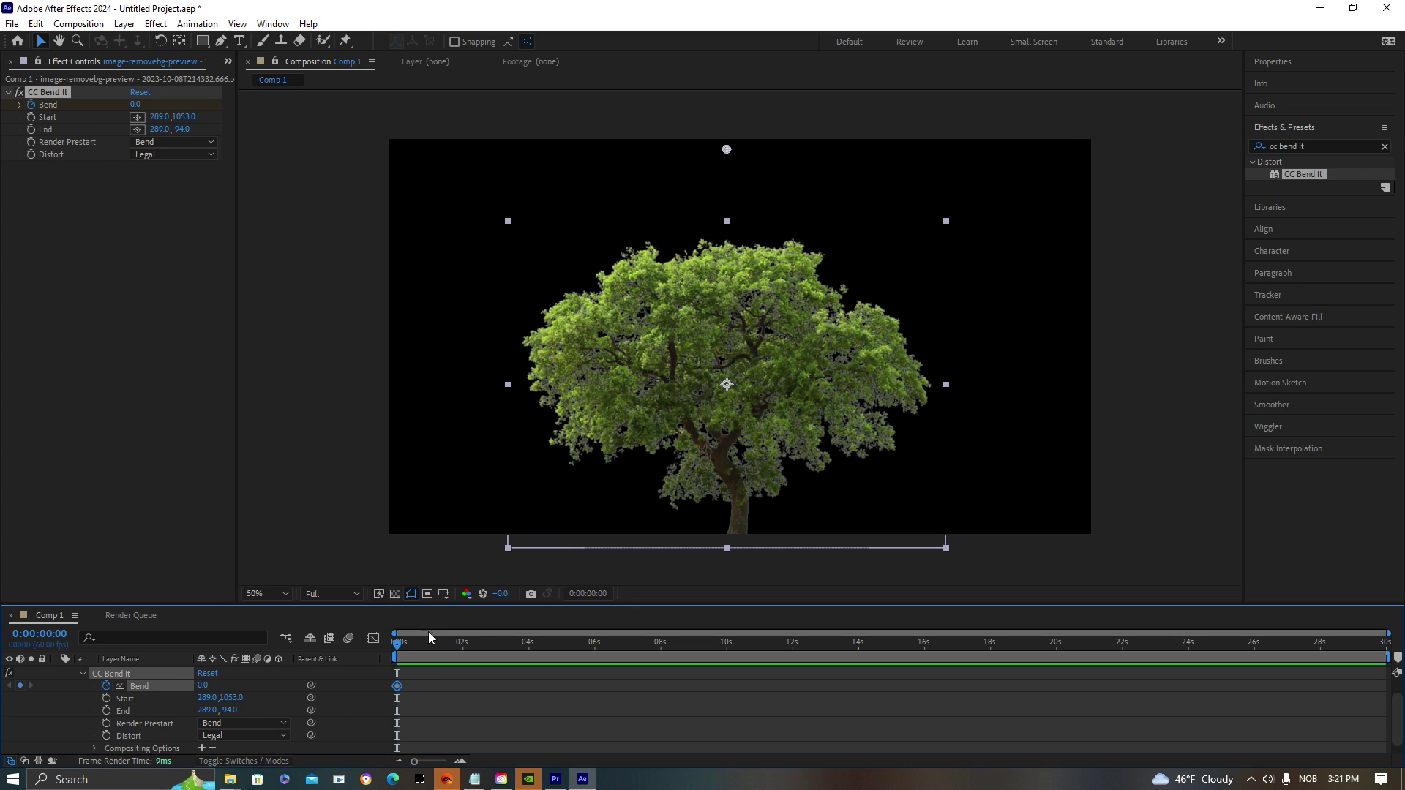
drag(398, 648, 426, 644)
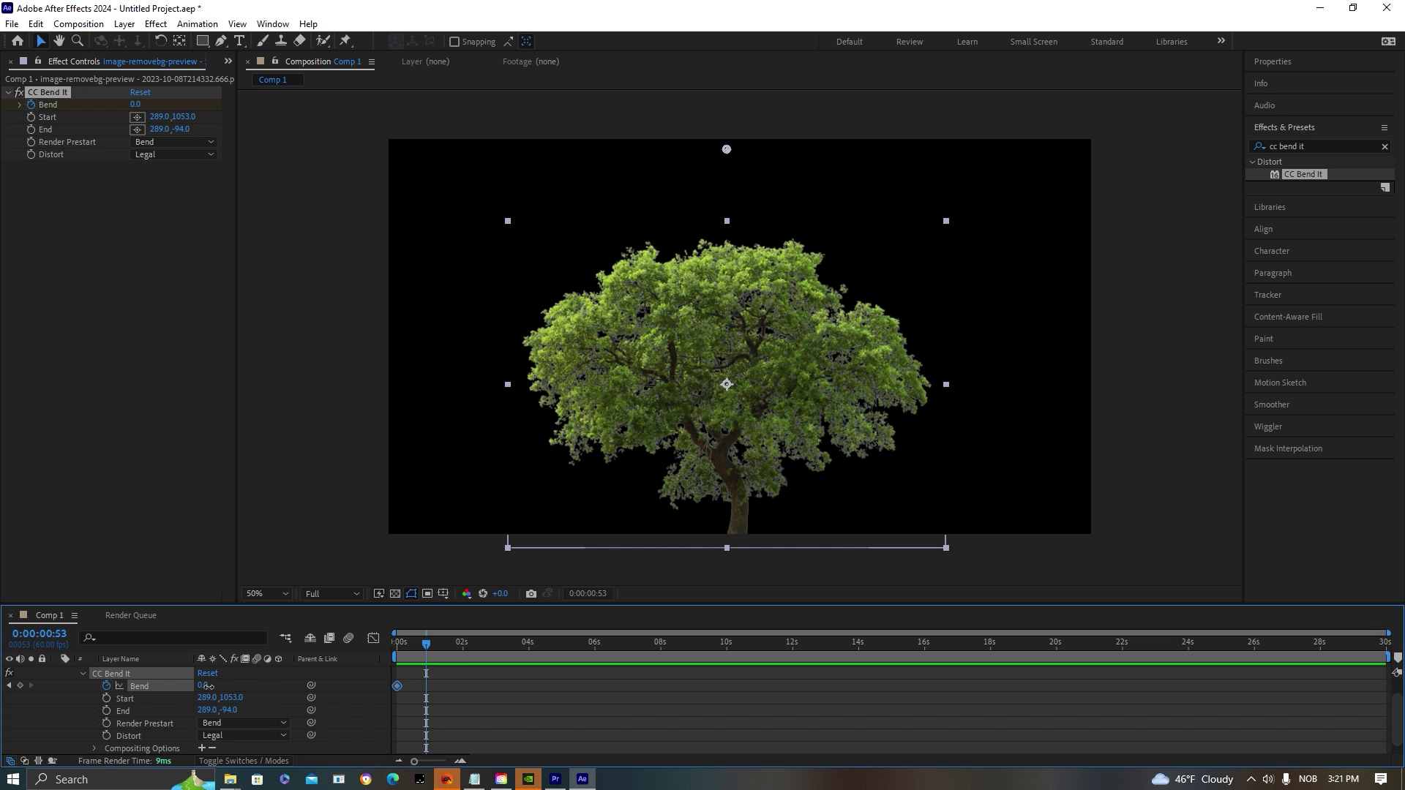
drag(207, 685, 227, 685)
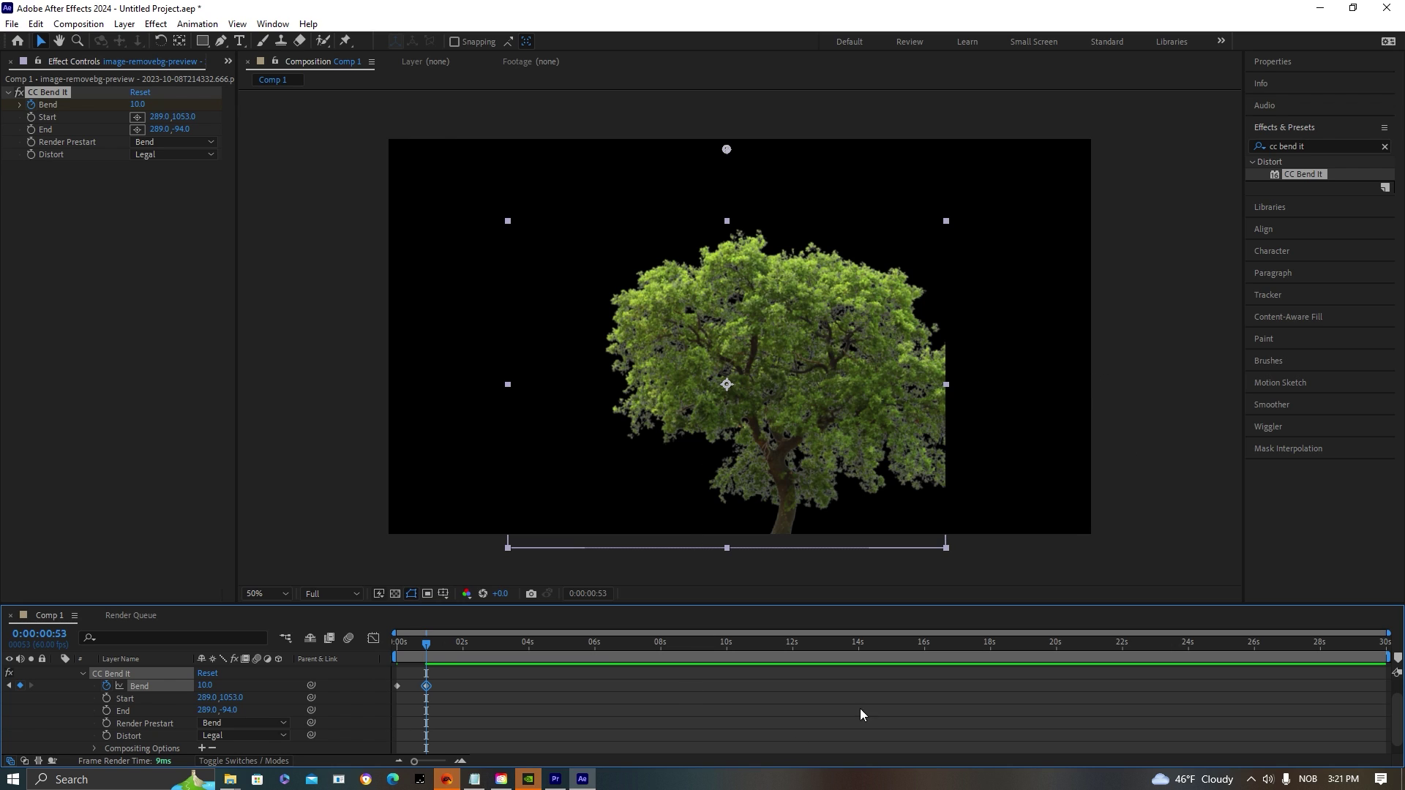
drag(423, 647, 474, 654)
drag(209, 687, 196, 686)
click(498, 697)
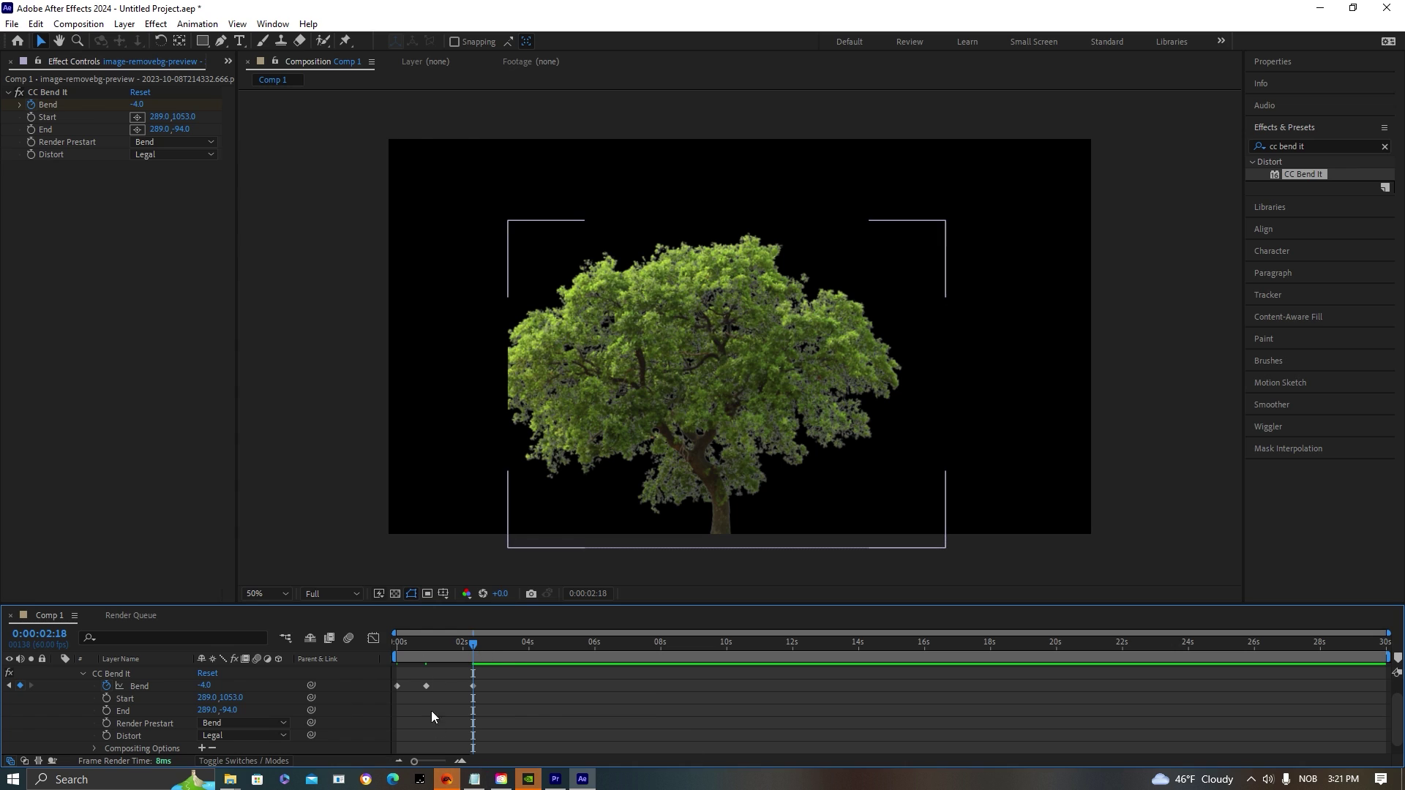
Shift the 10.0 Bend keyframe slightly later, check the values, and preview the sway.
drag(426, 688, 435, 690)
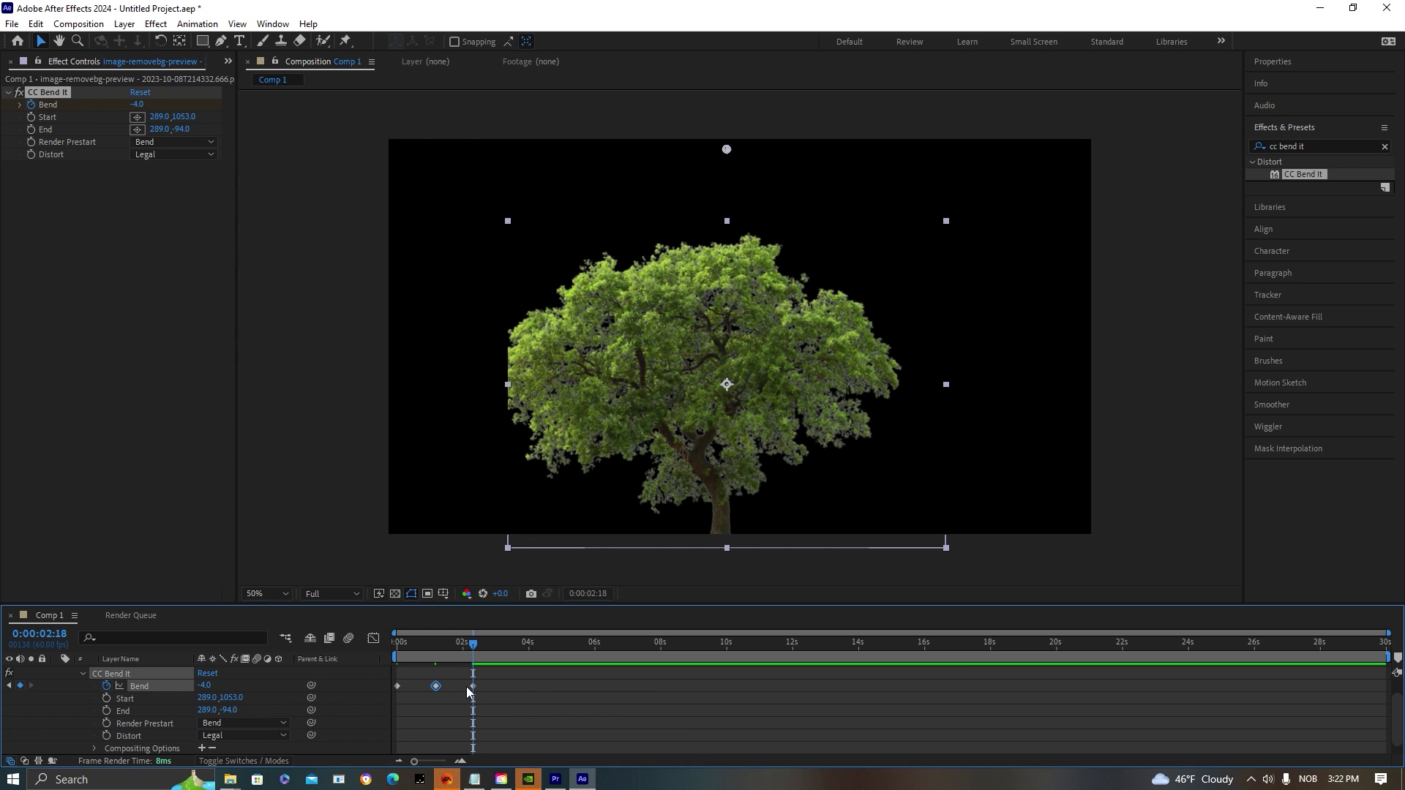
click(398, 687)
click(445, 701)
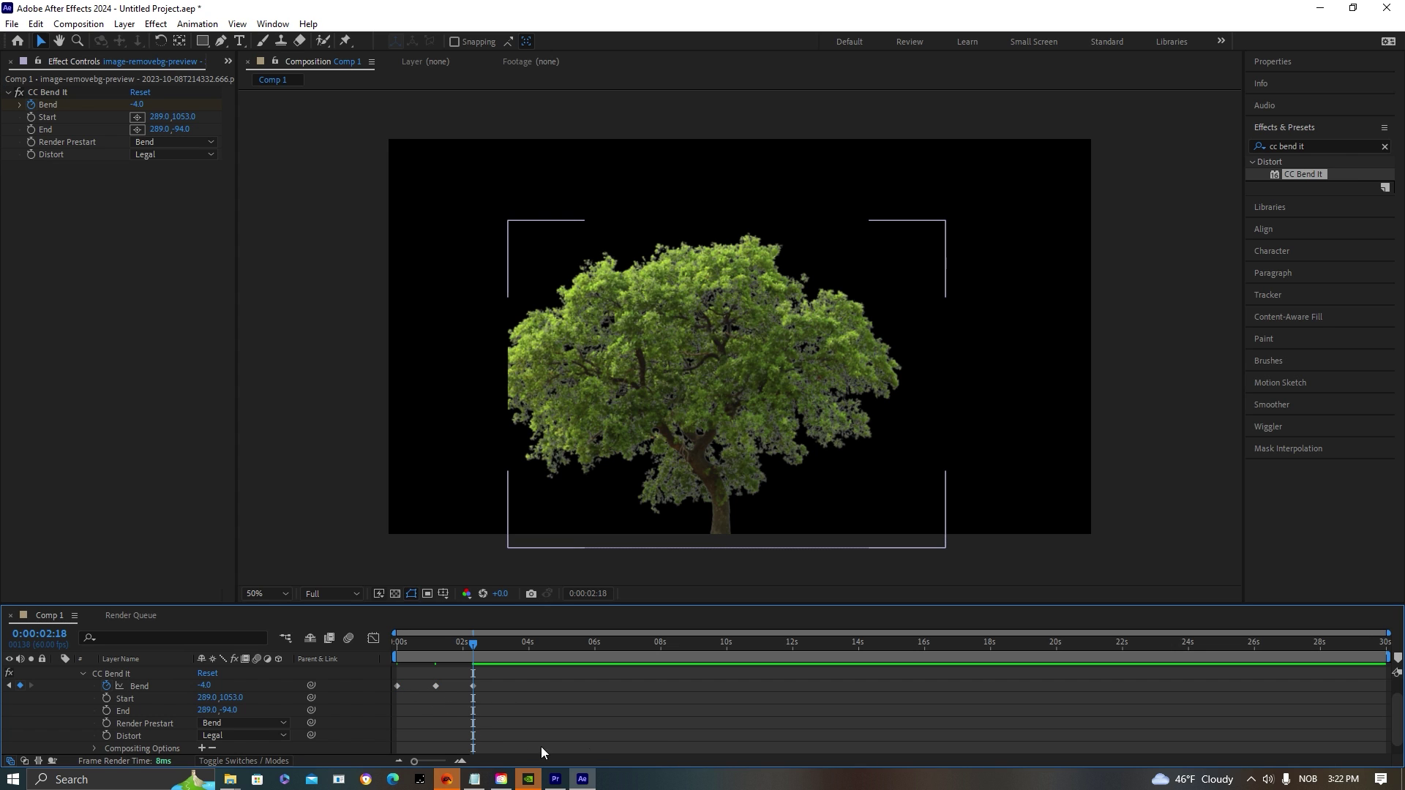
click(445, 636)
key(Home)
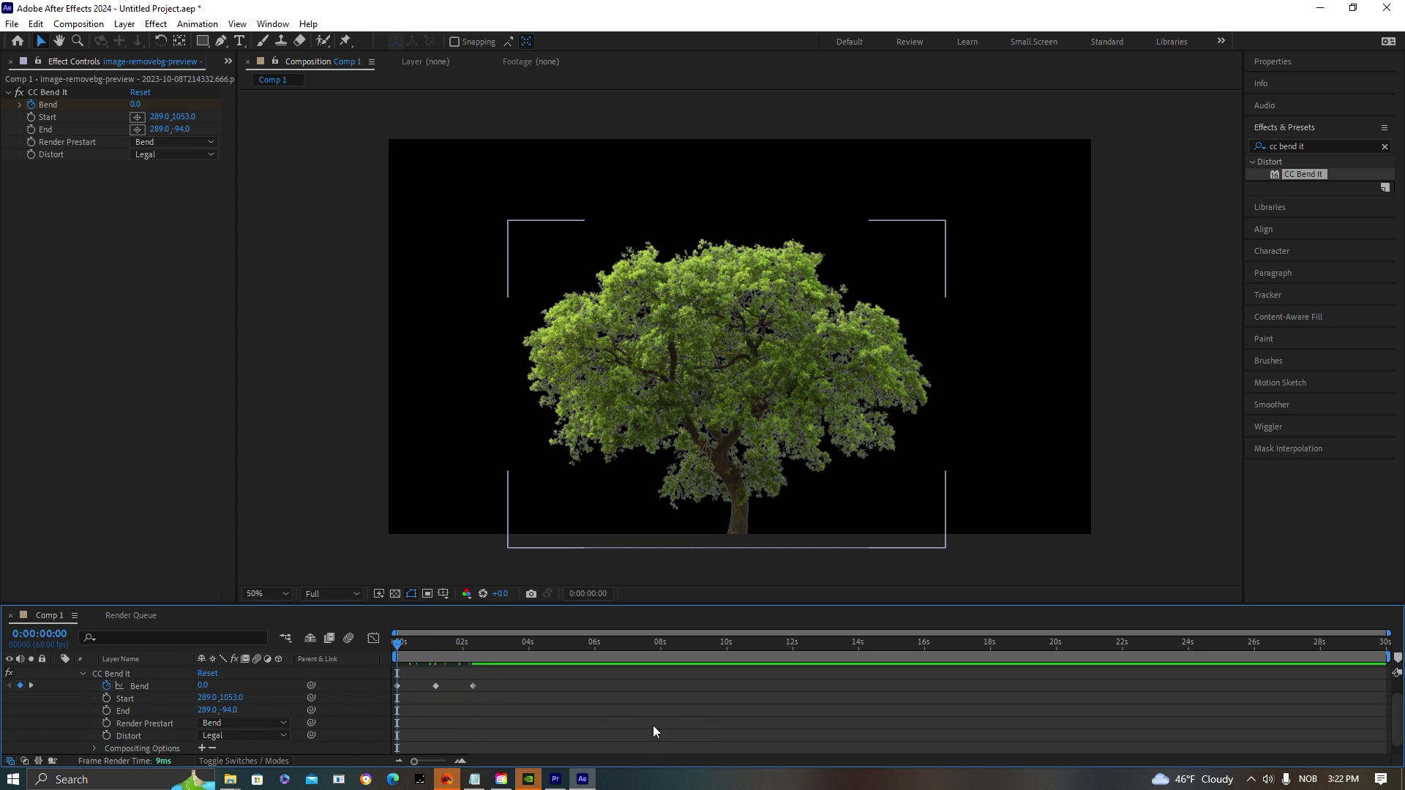
key(space)
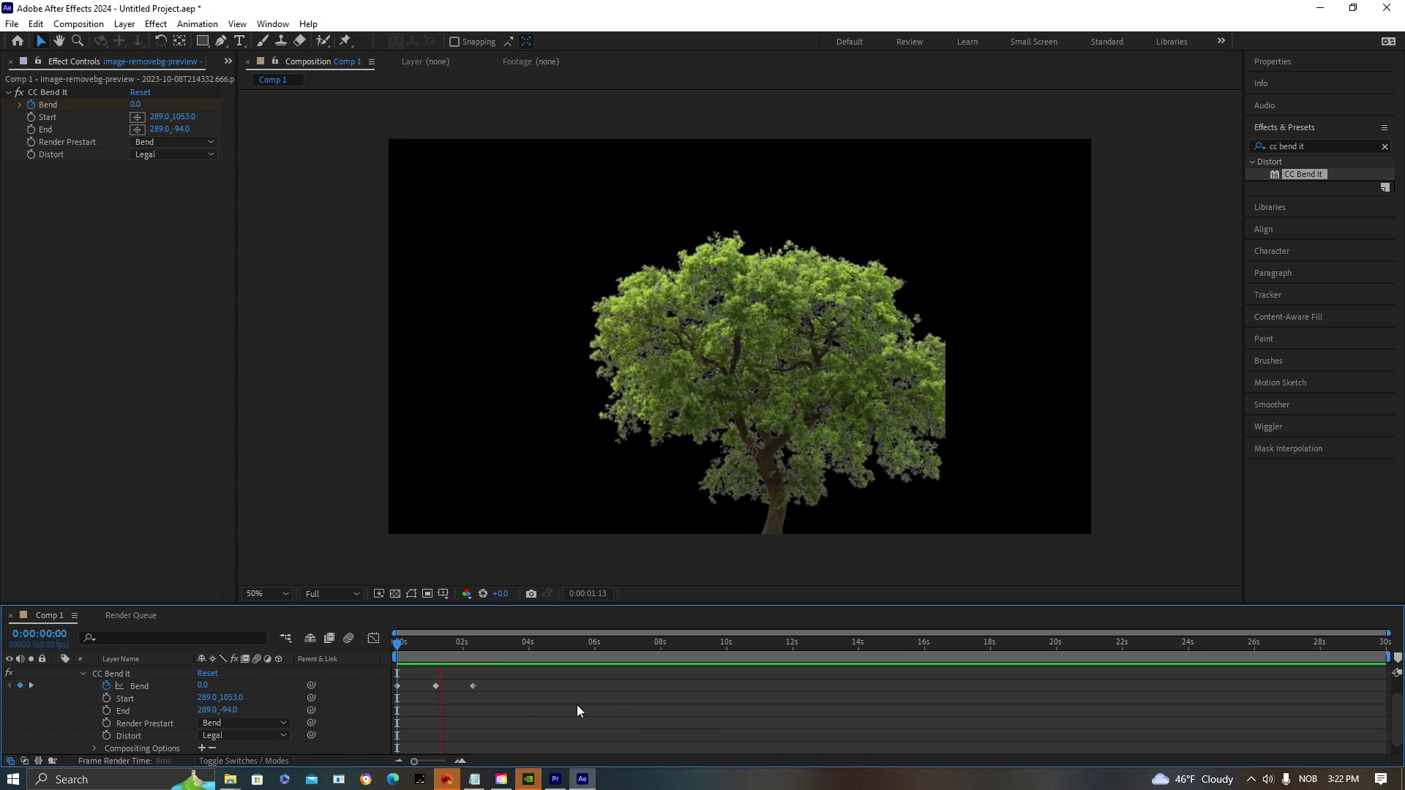
Stop the preview and add the default effect("CC Bend It")(1) expression to Bend.
key(space)
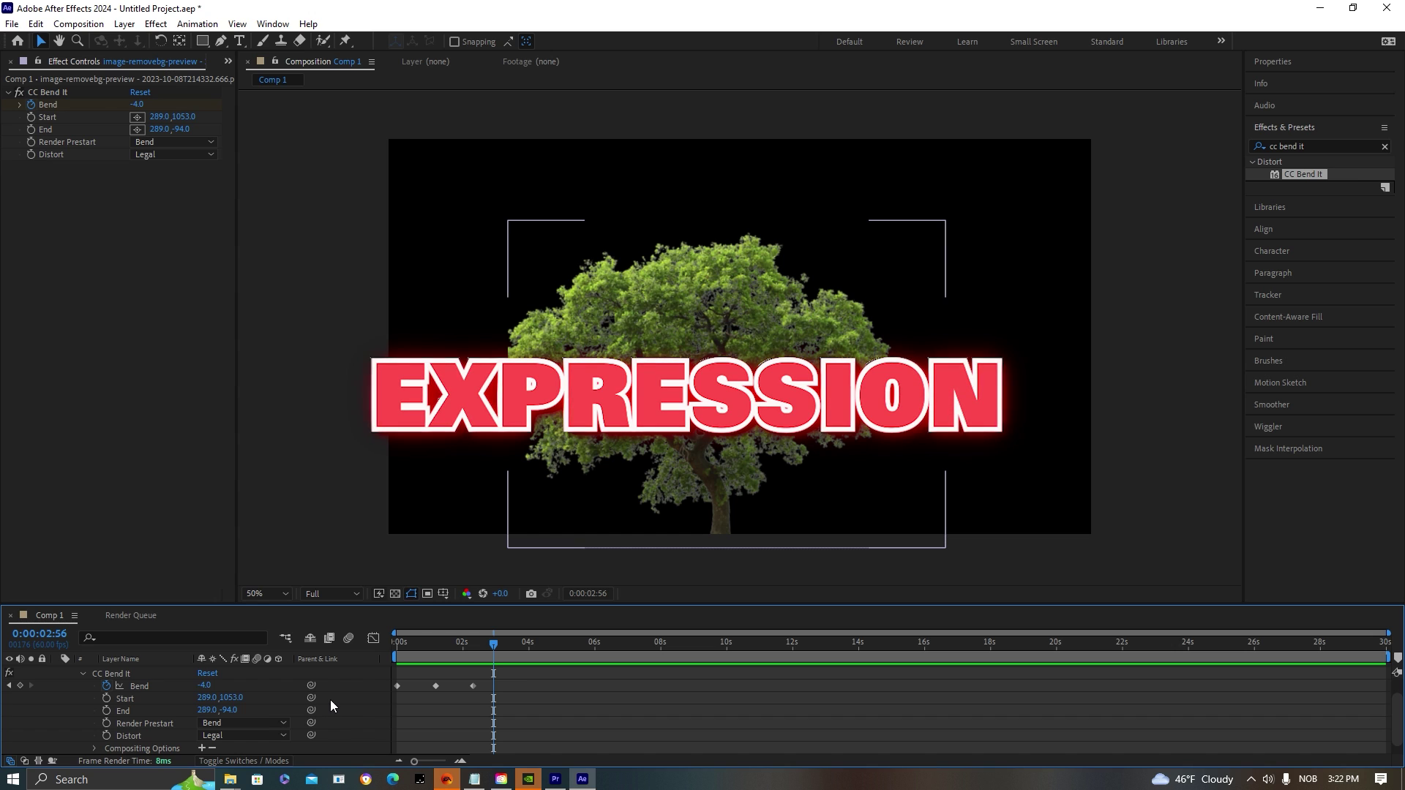
alt+click(107, 686)
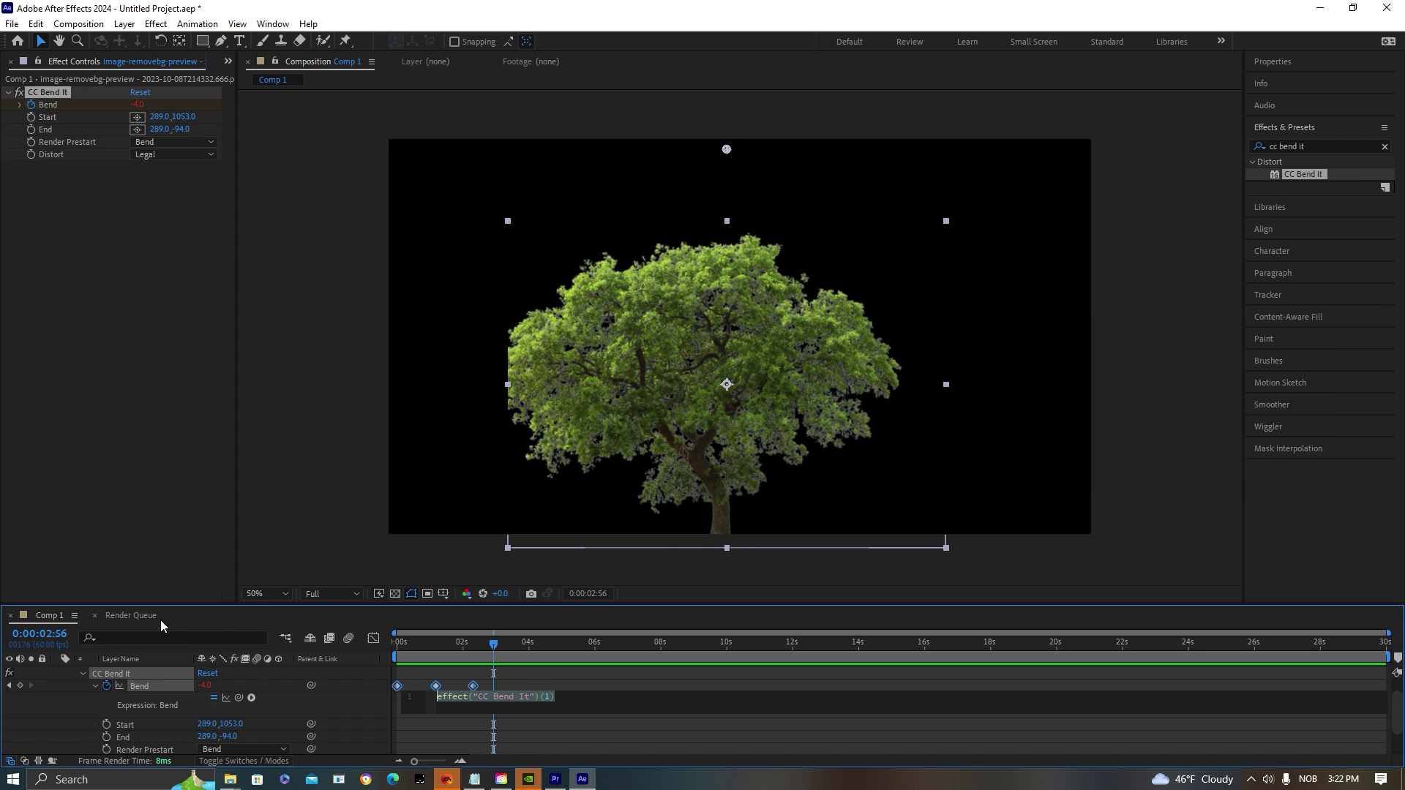
key(alt+Tab)
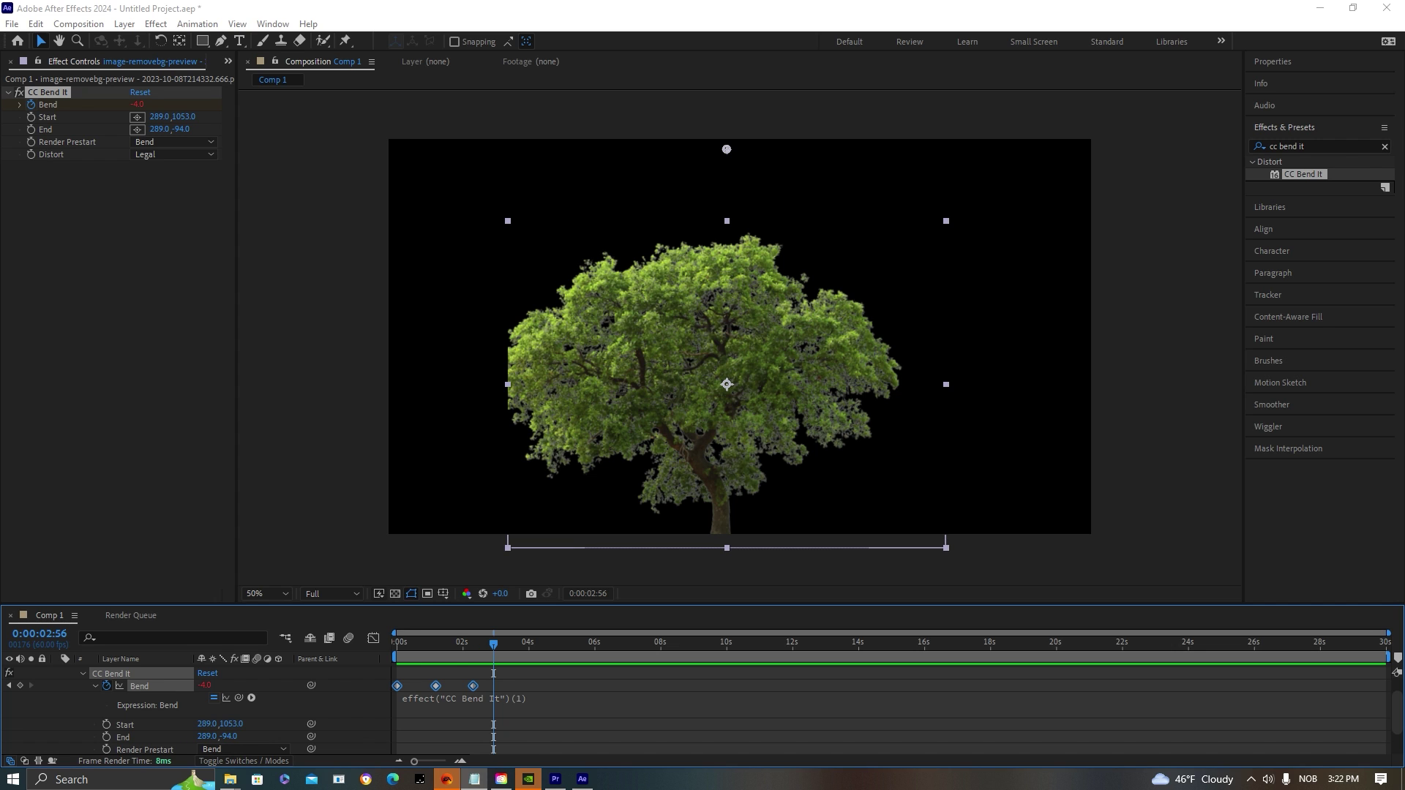
drag(480, 701, 421, 690)
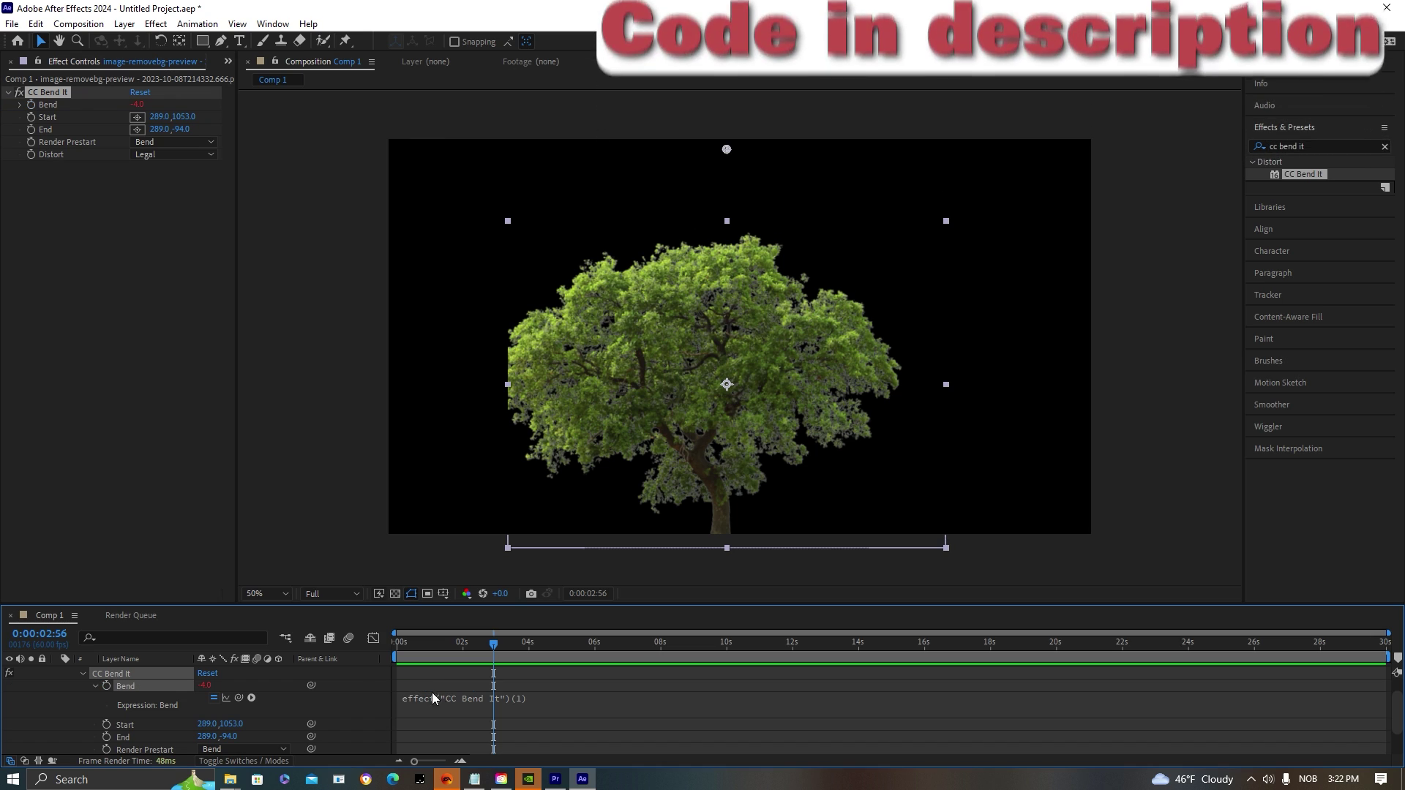
Paste the sine Bender expression into the Bend expression field and enlarge it.
click(531, 709)
key(ctrl+v)
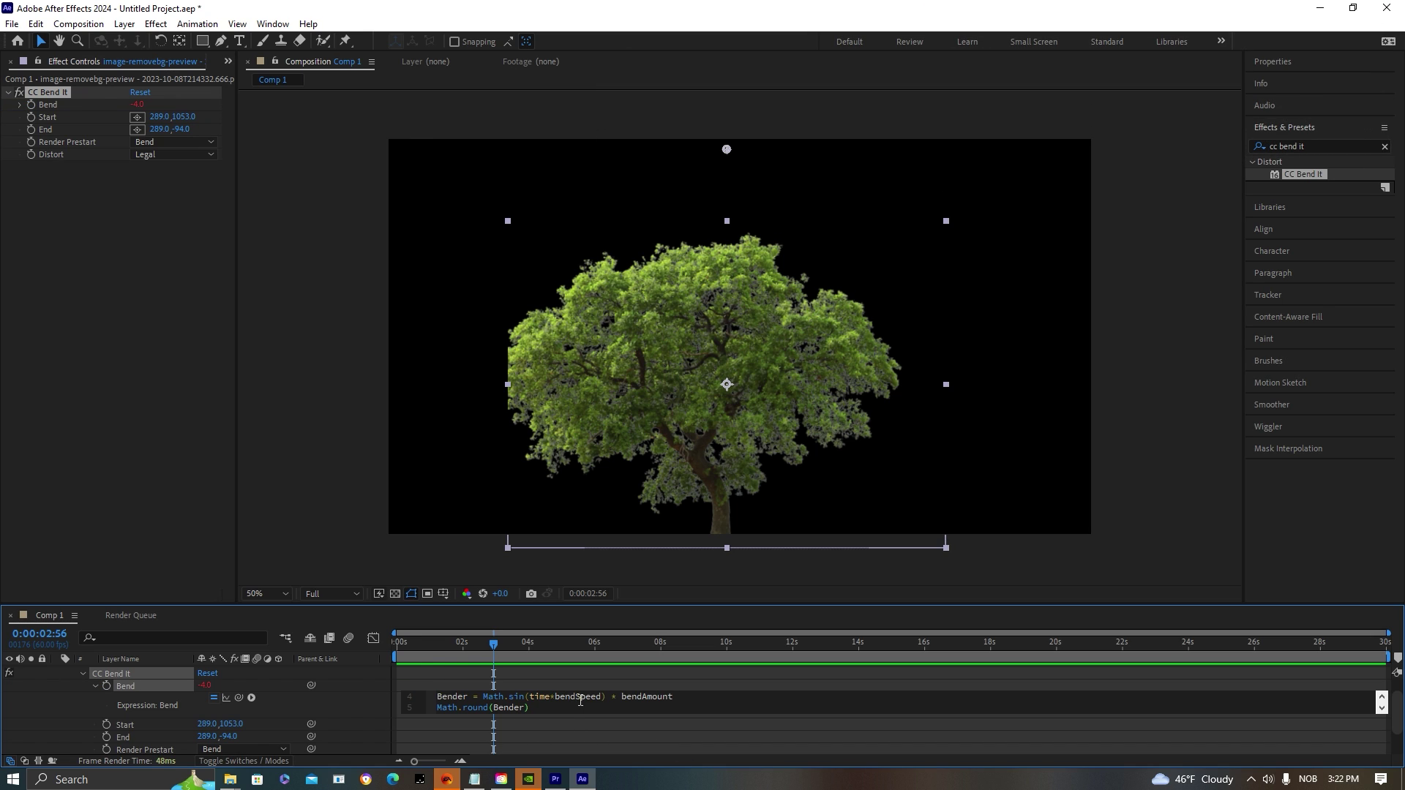
scroll(581, 699, up, 2)
drag(532, 717, 525, 744)
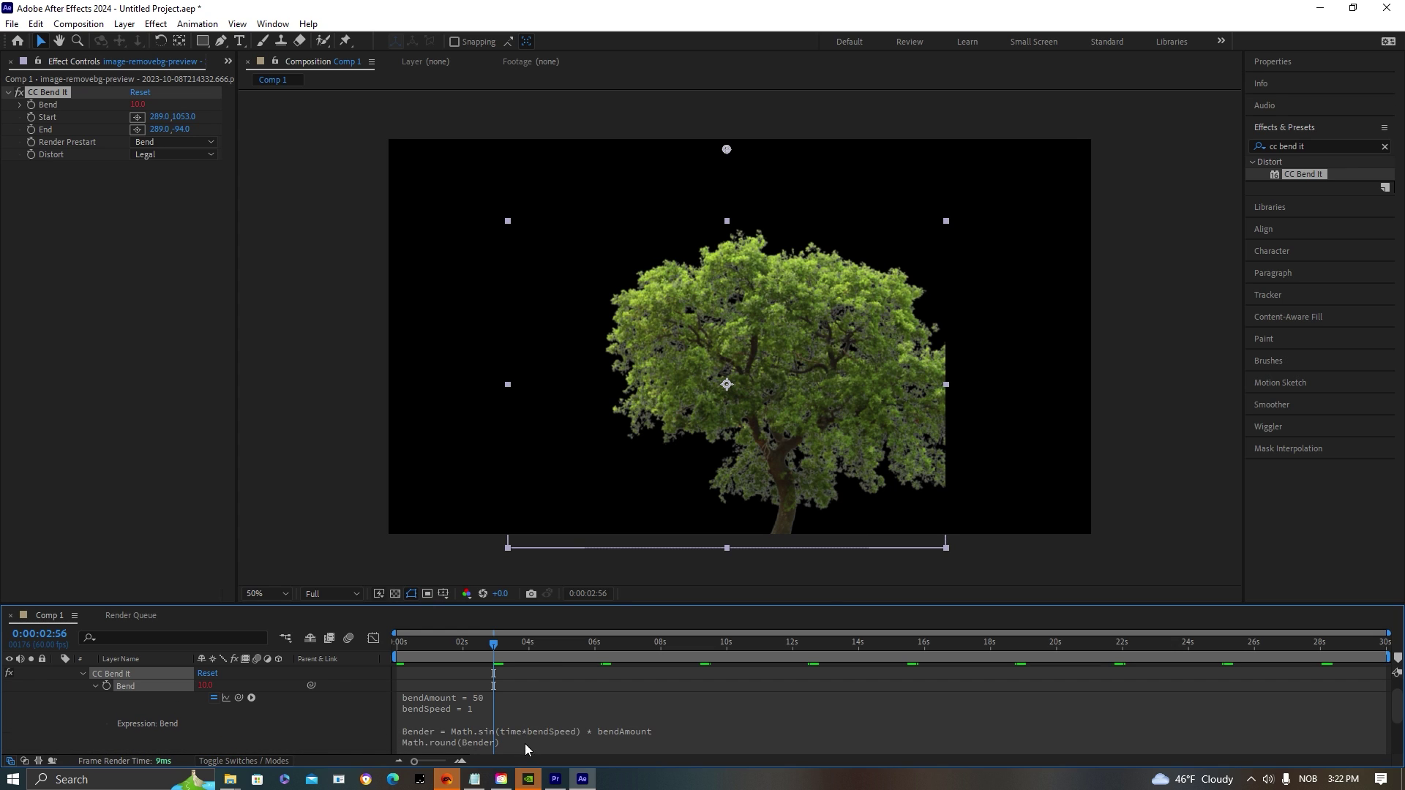
Change the expression's bendAmount from 50 to 10.
click(461, 700)
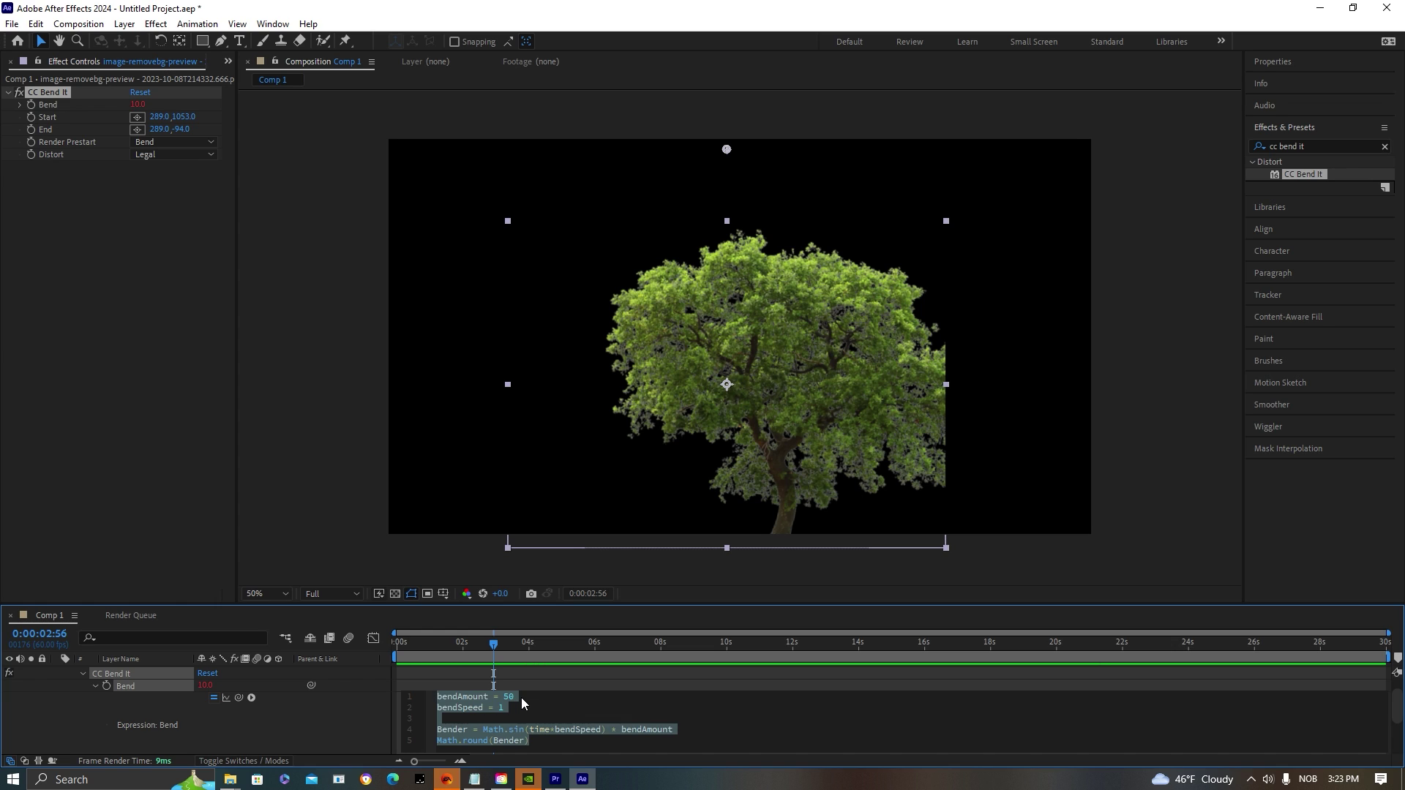
double_click(508, 697)
text(10)
click(433, 644)
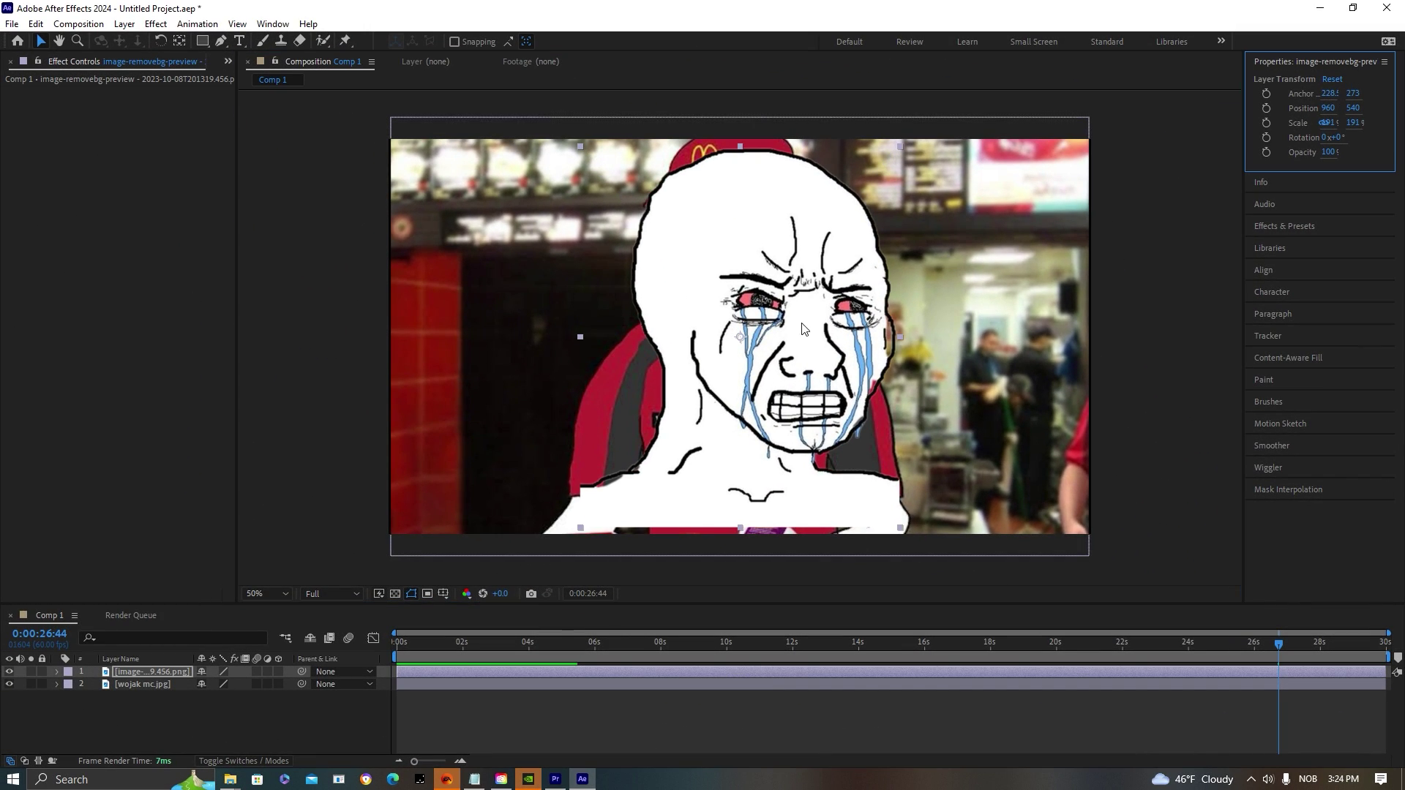
Move the crying Wojak cutout left to Position 370, 670 in the restaurant scene.
drag(803, 328, 534, 388)
Place the crying Wojak off-screen left at -444, 688 and set its first Position keyframe.
click(56, 671)
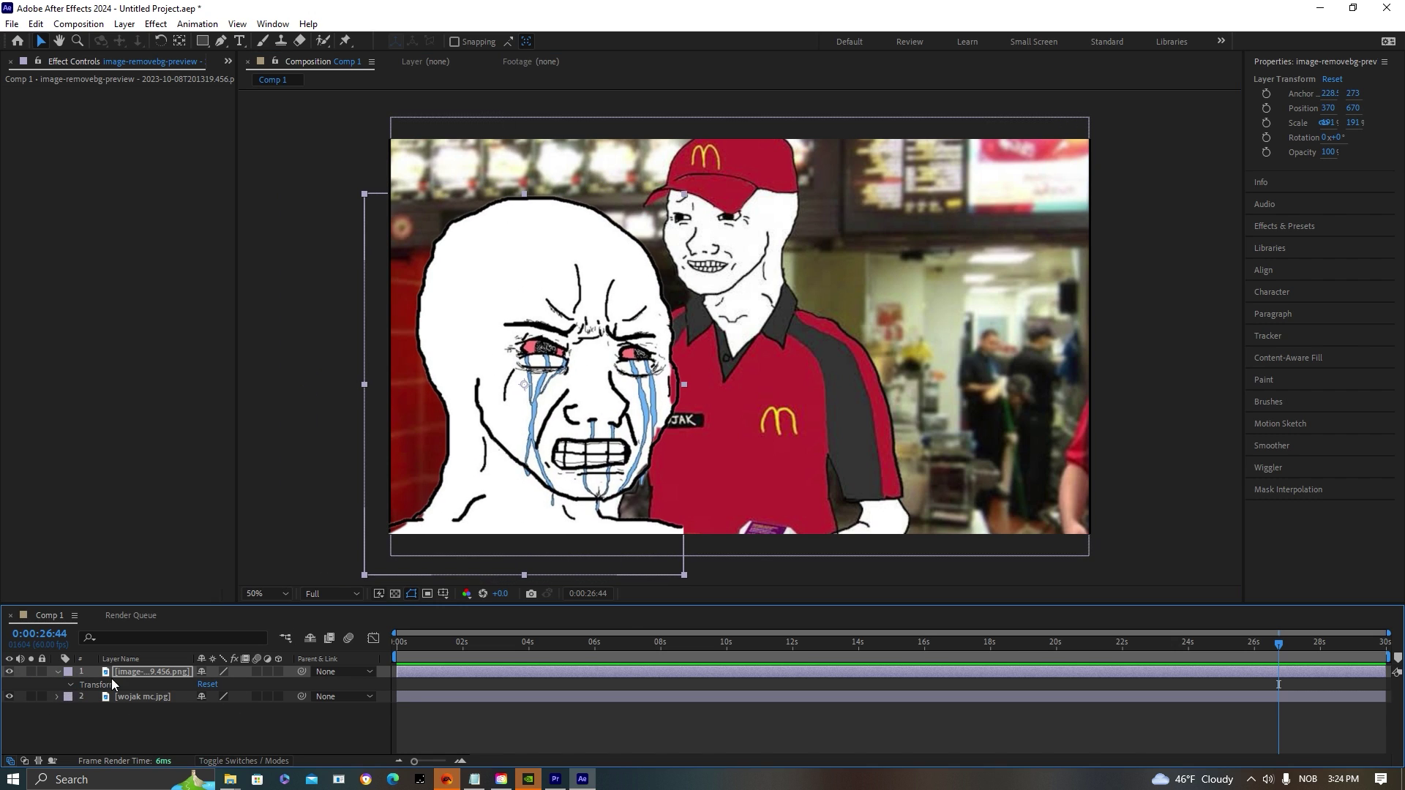
click(71, 684)
click(181, 709)
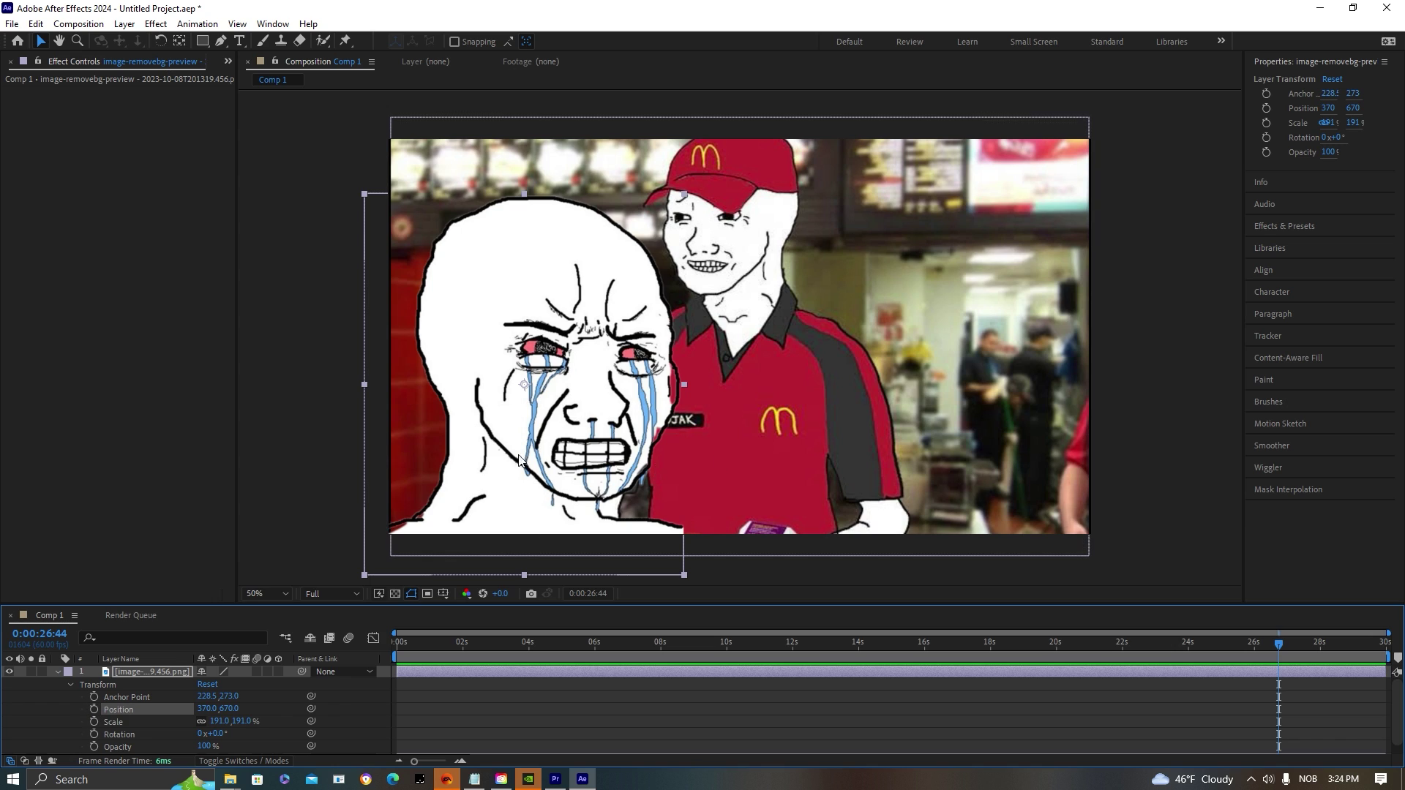
drag(521, 438, 224, 445)
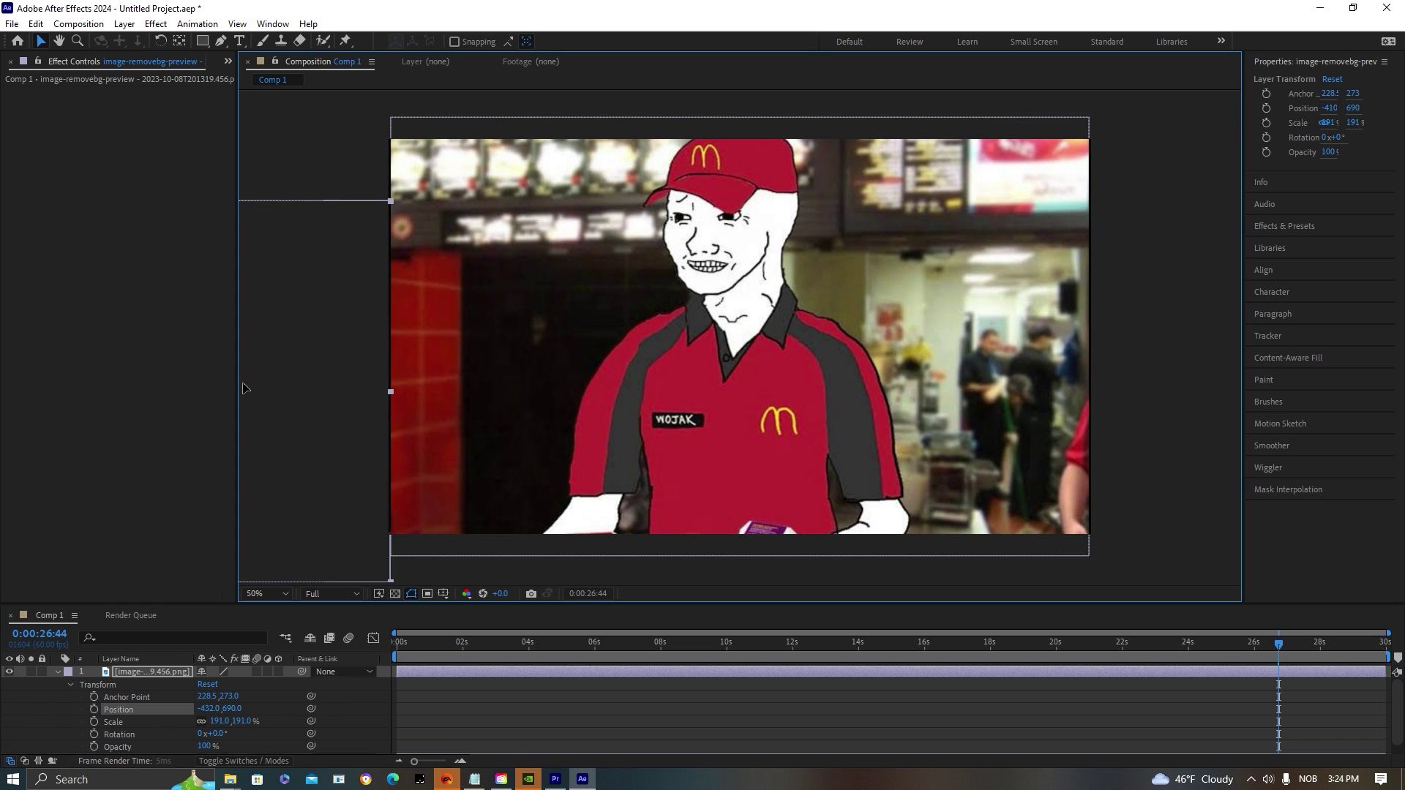
click(91, 709)
key(Home)
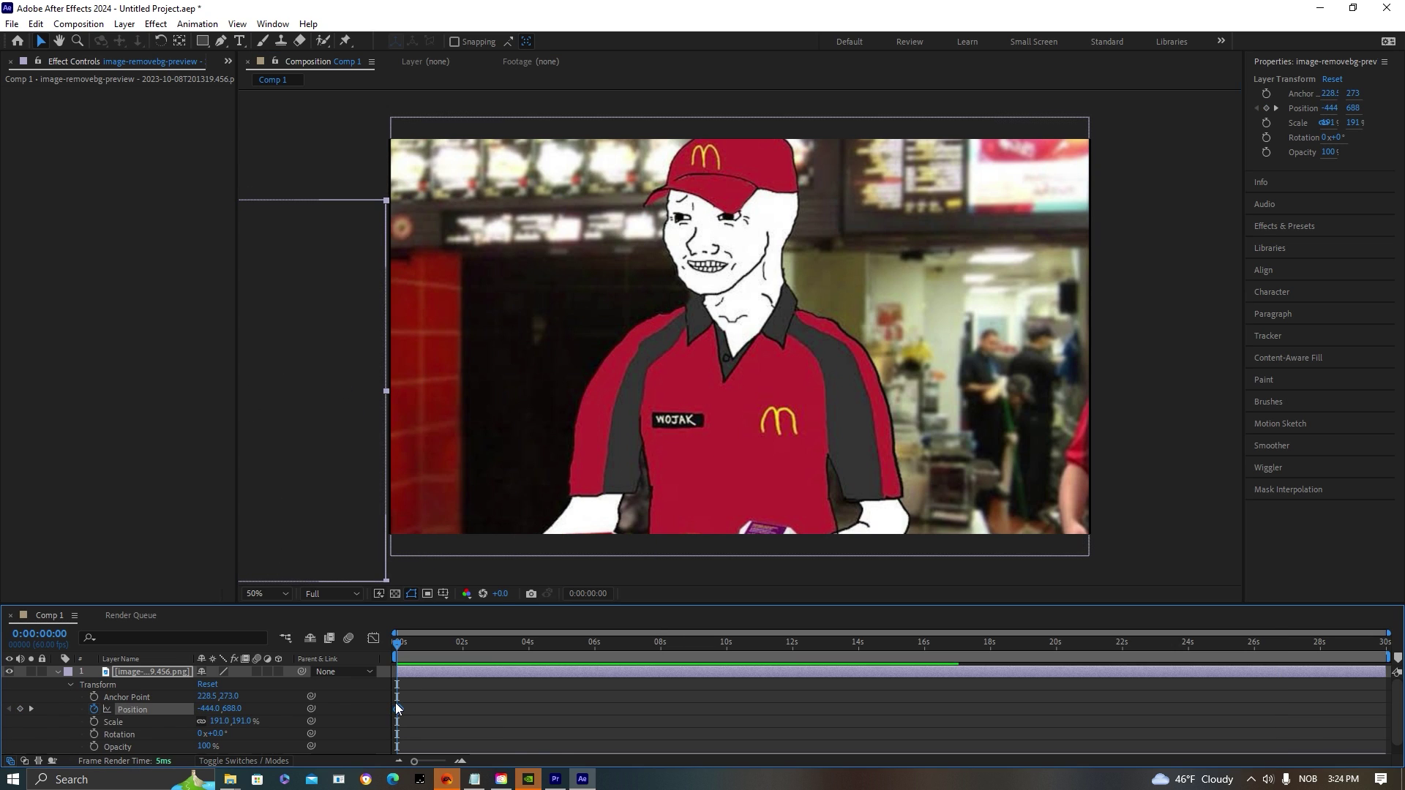
Add Position keyframes at 0:00:00:47, ~1s, 0:00:01:21 and 0:00:01:49 walking it toward the McDonald's Wojak.
drag(398, 642, 423, 643)
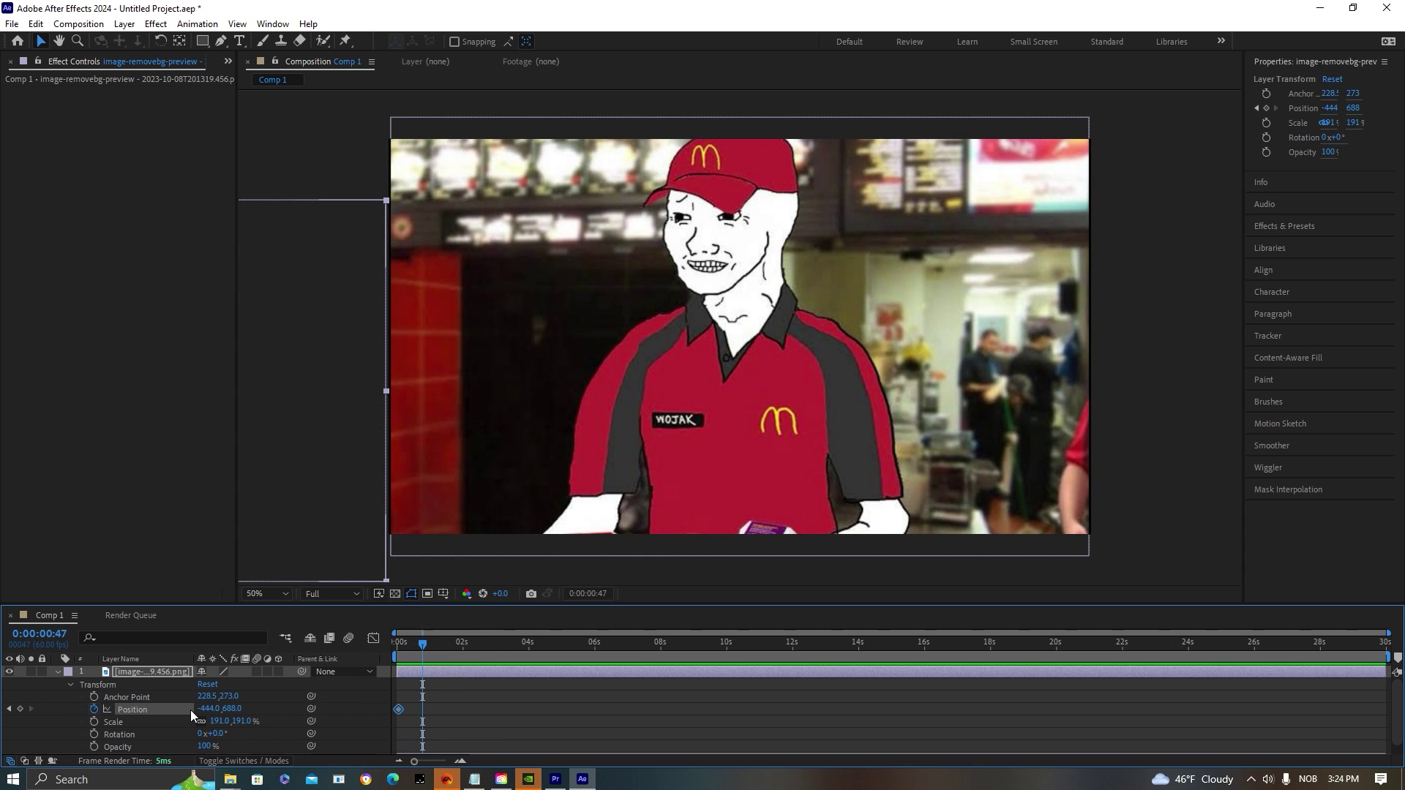
drag(208, 709, 439, 653)
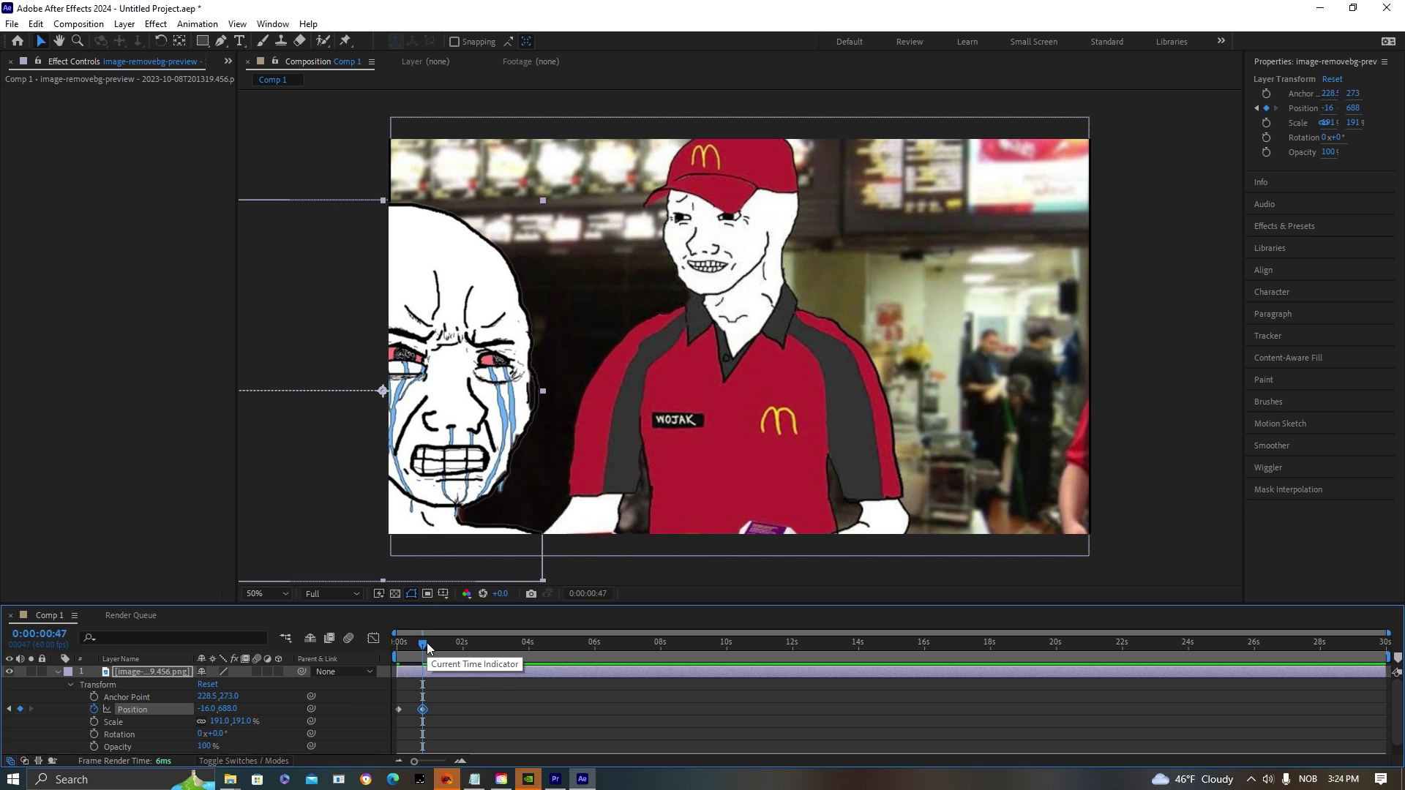
drag(425, 654, 433, 655)
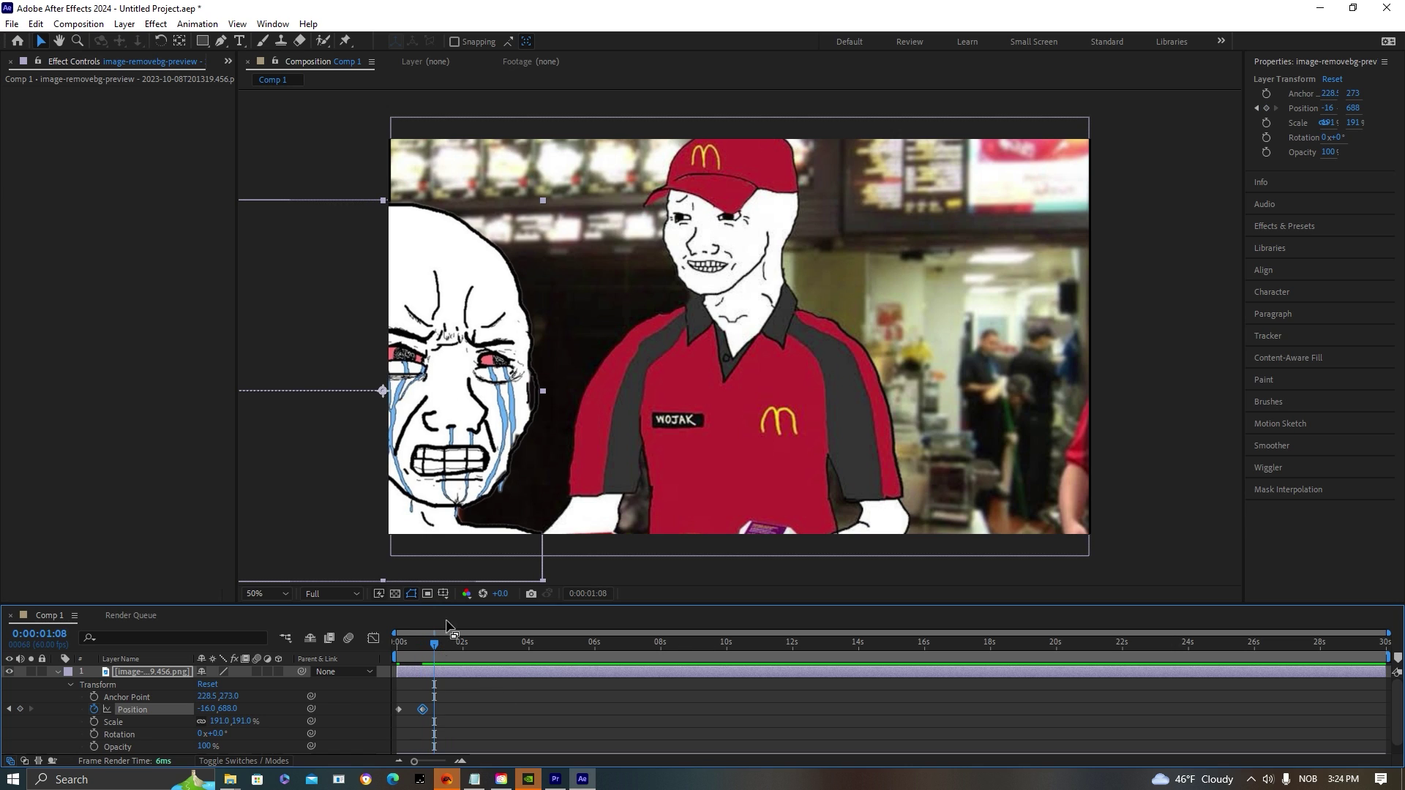
drag(469, 432, 478, 424)
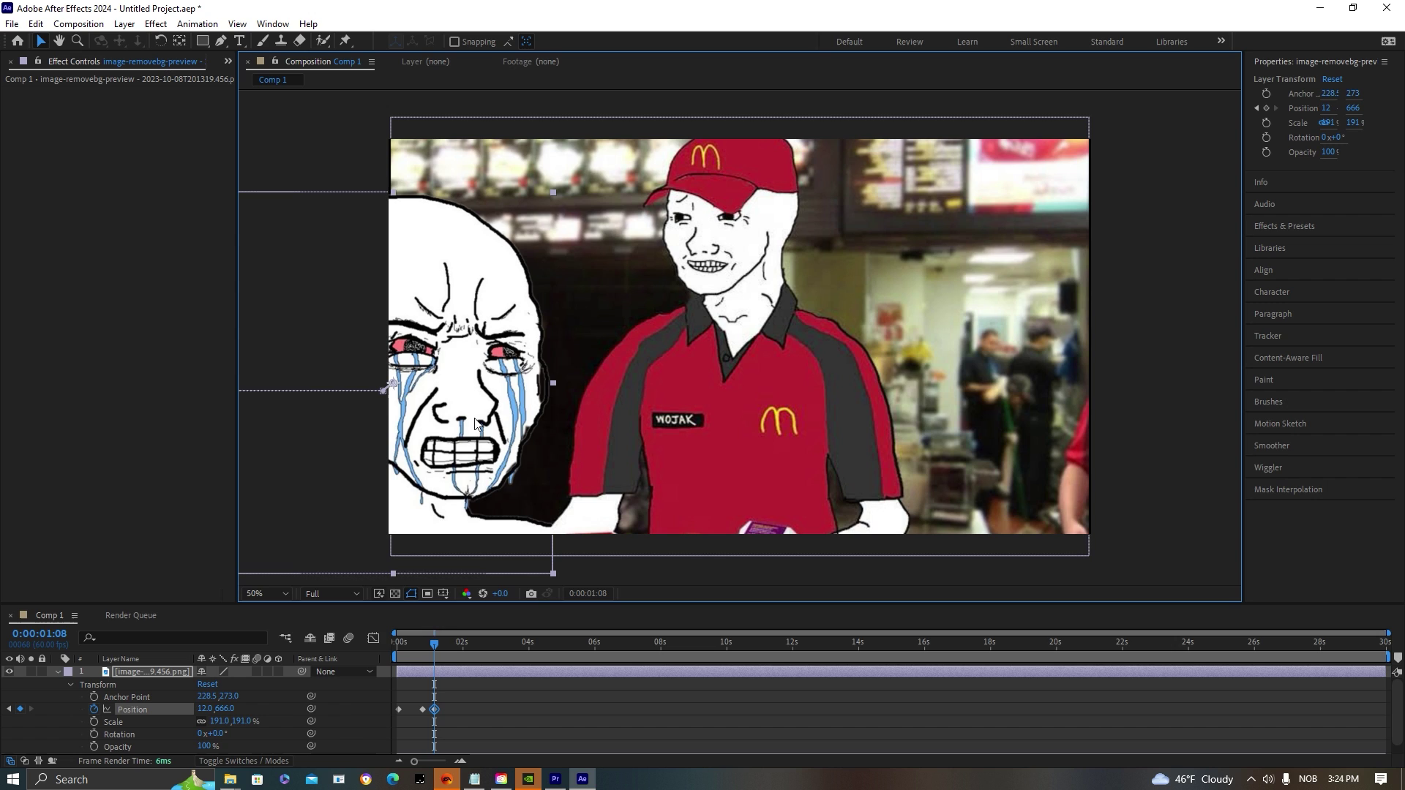
click(441, 659)
drag(450, 563, 476, 576)
drag(442, 643, 458, 642)
drag(457, 433, 510, 430)
Rewind to the start and preview the crying Wojak's walk-in.
key(Home)
click(621, 723)
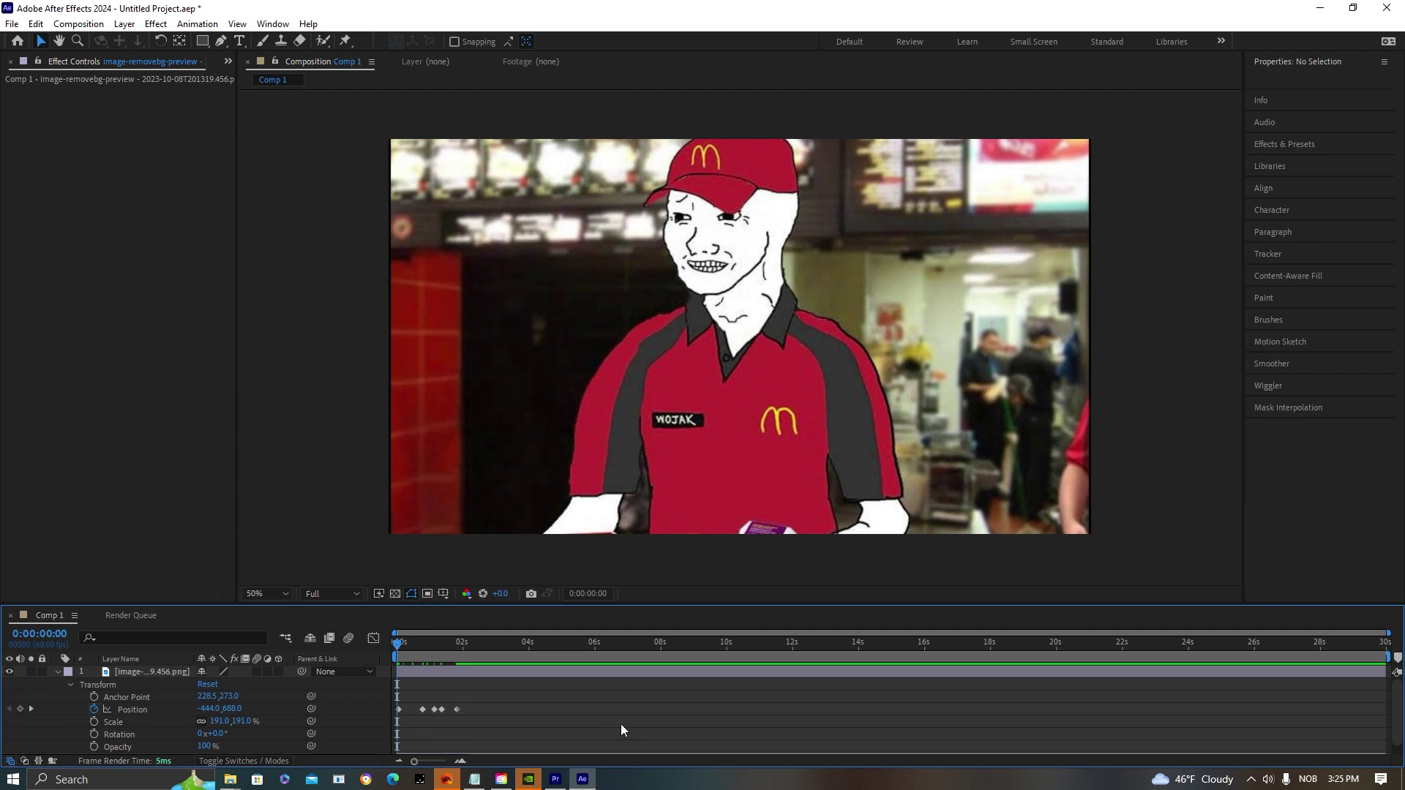
key(space)
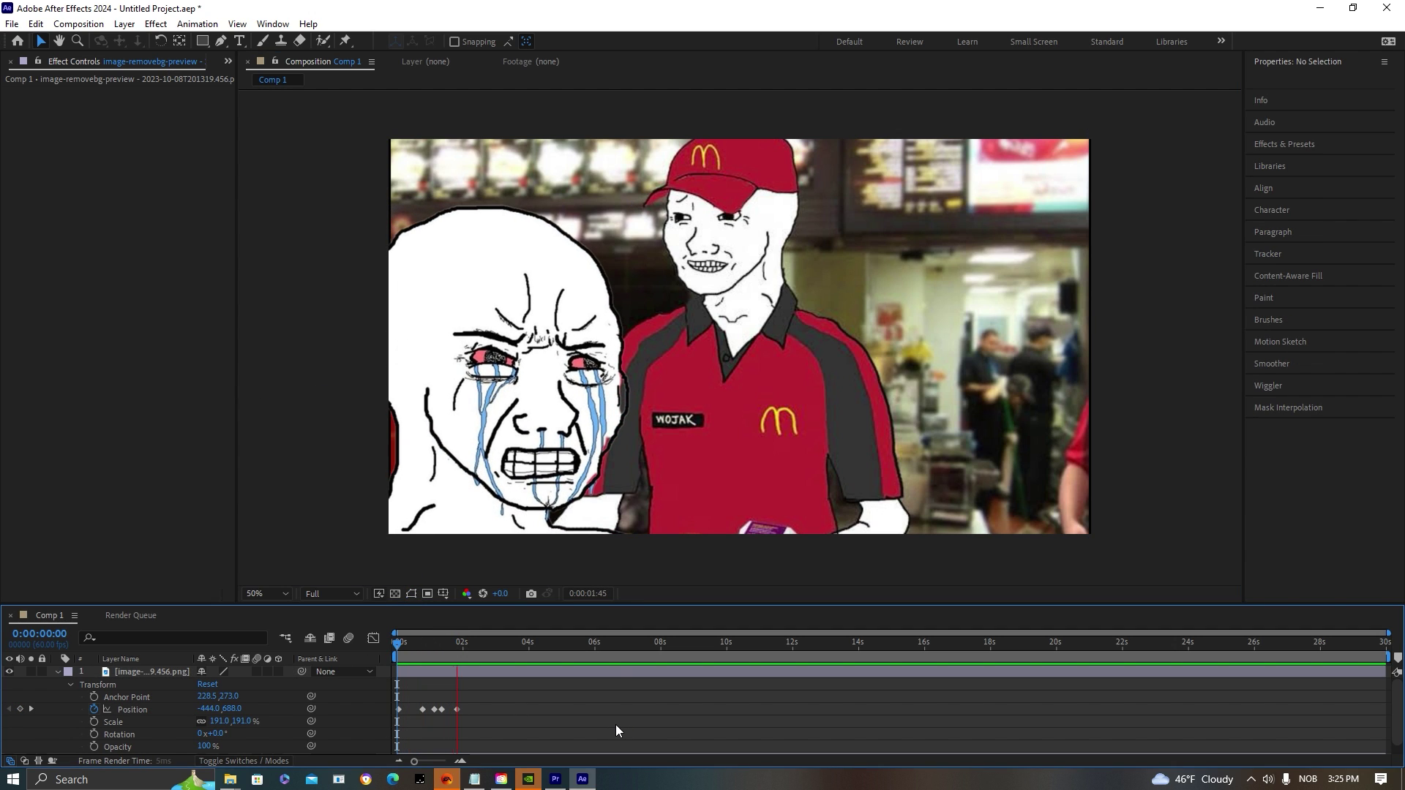
key(space)
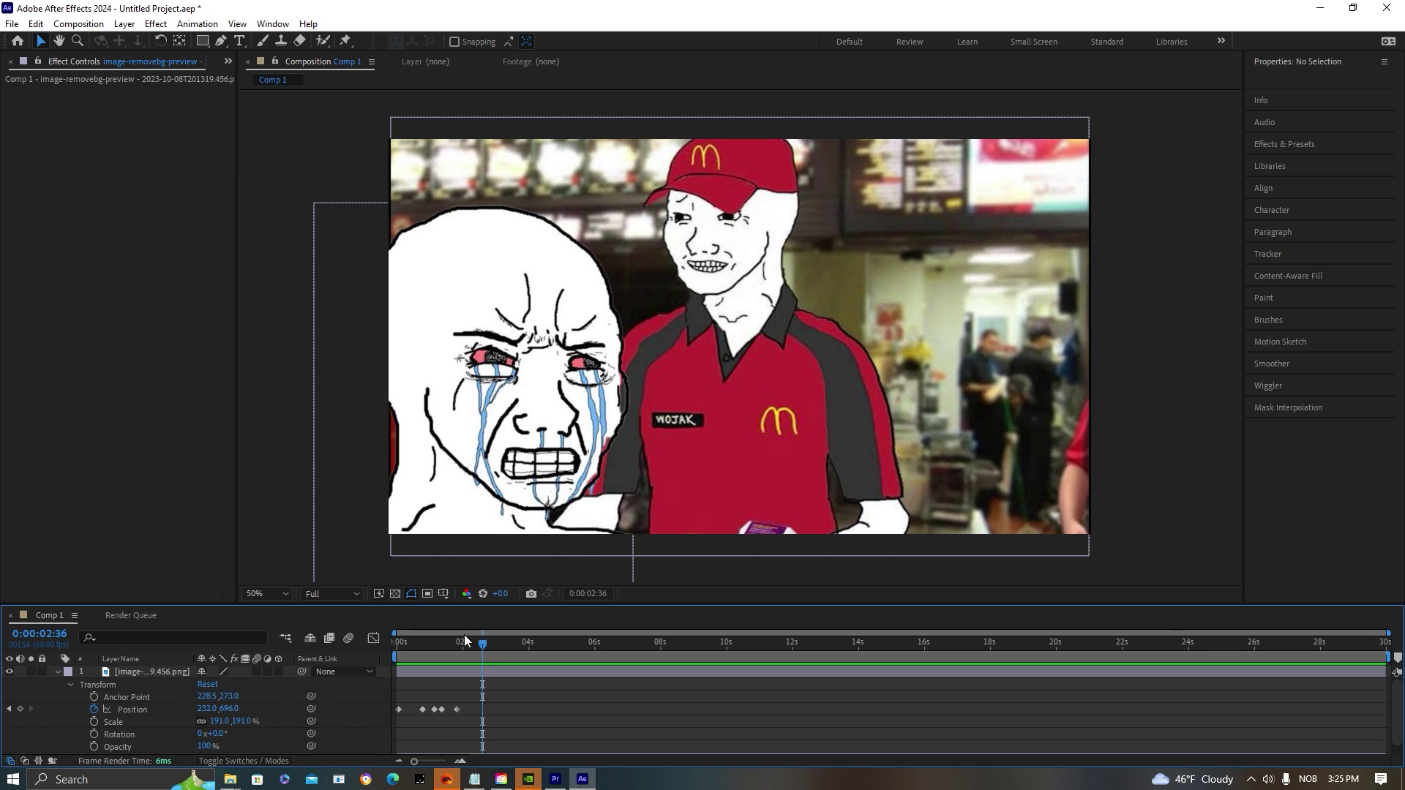
Apply Easy Ease In to the walk-in Position keyframes and preview the smoothed slide.
click(396, 642)
drag(393, 697, 468, 718)
right_click(457, 709)
mouse_move(501, 700)
click(672, 616)
click(601, 686)
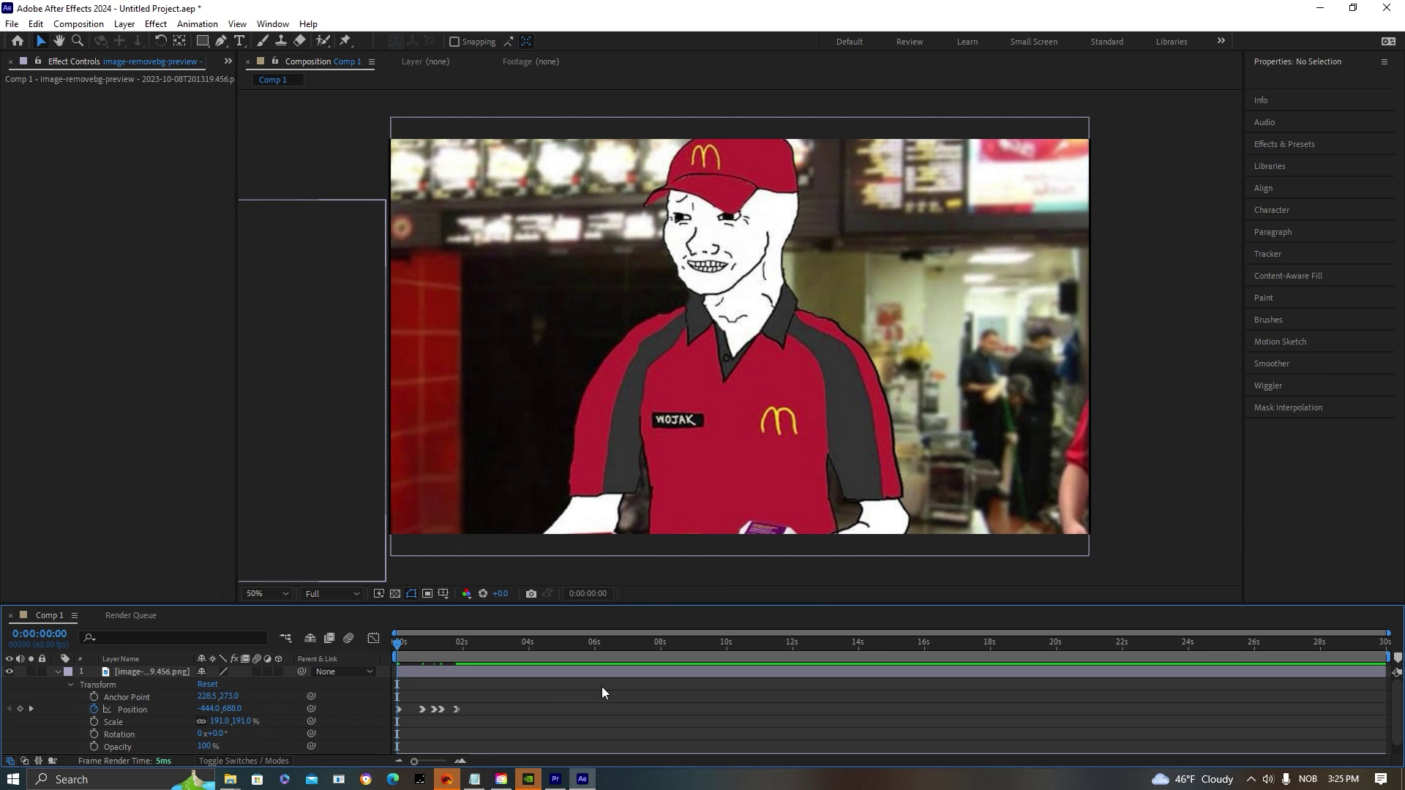
key(space)
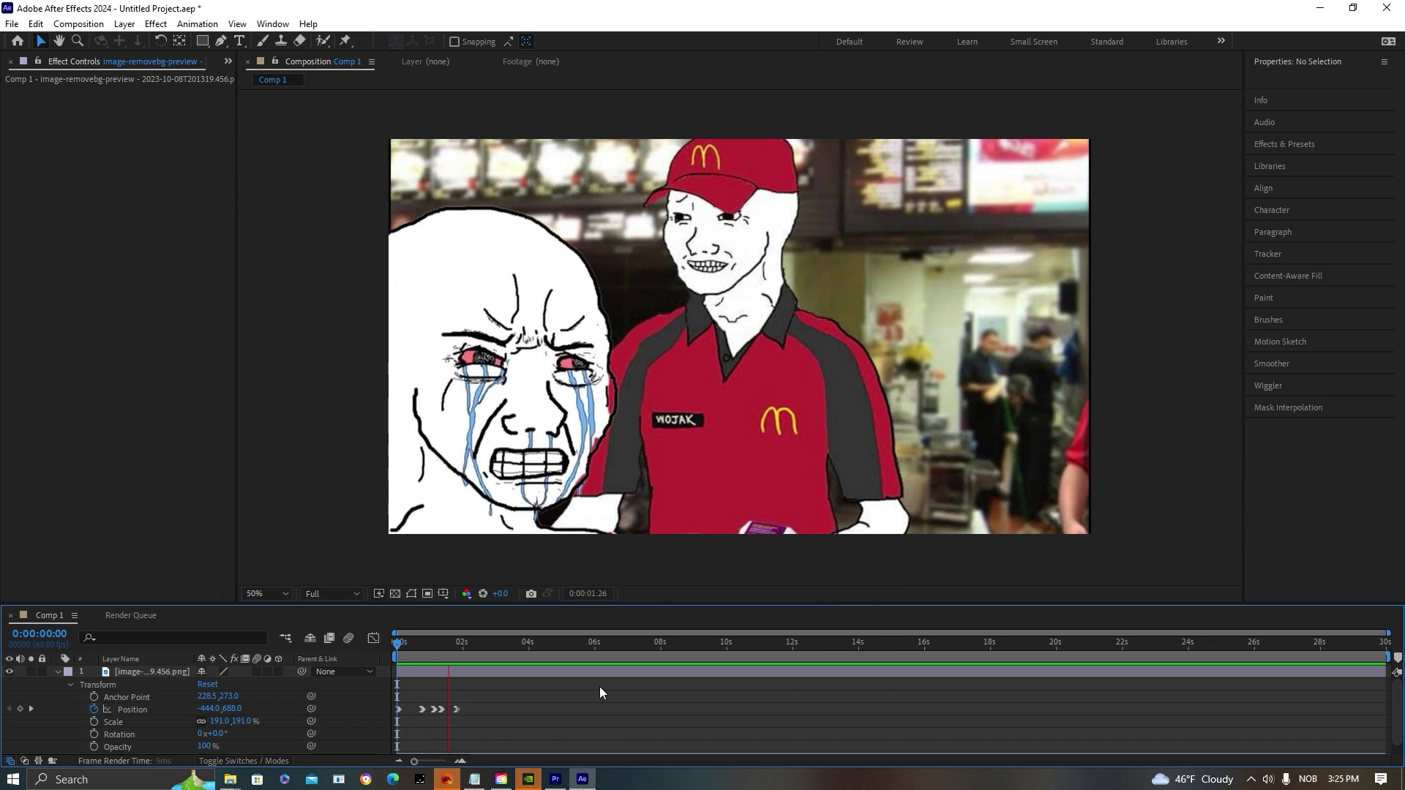
click(473, 328)
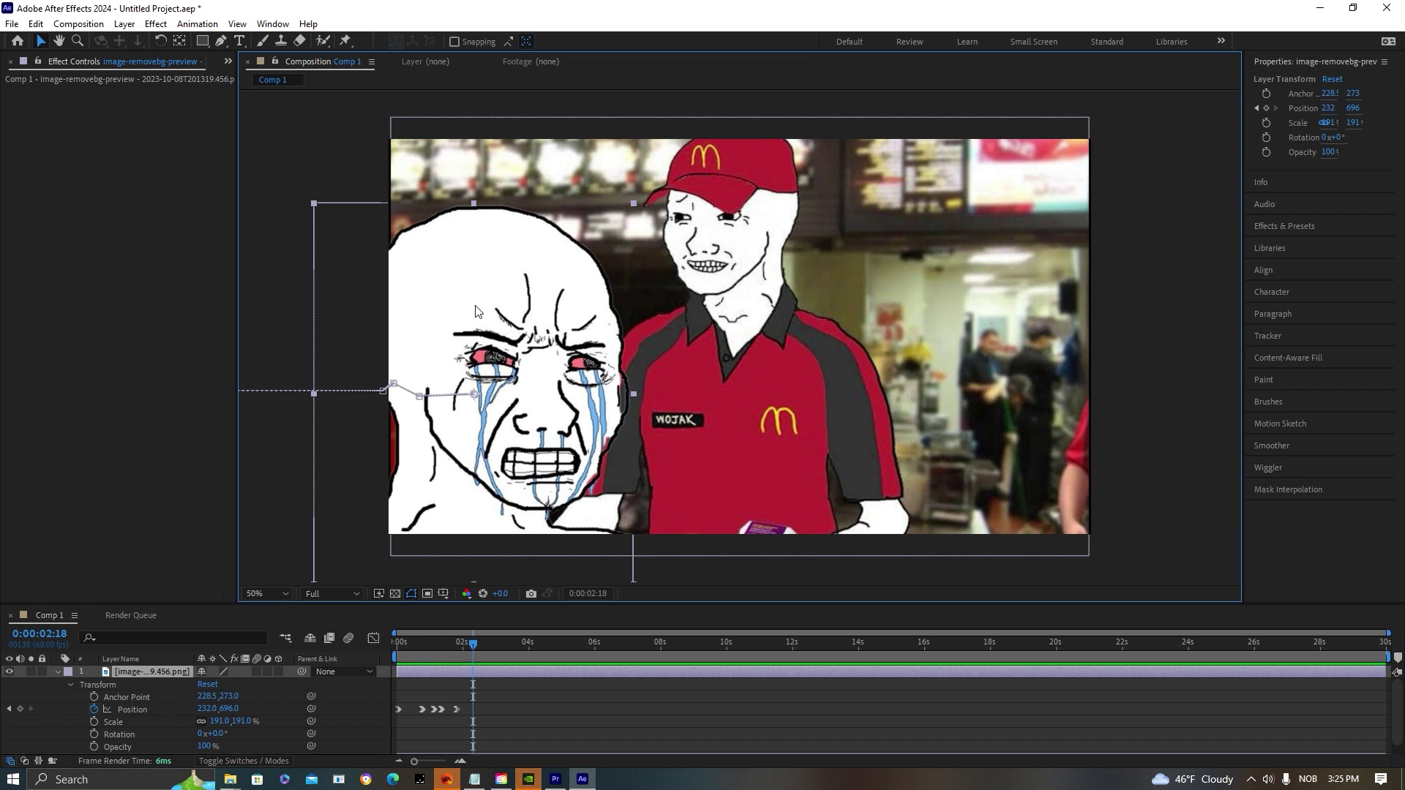
right_click(476, 310)
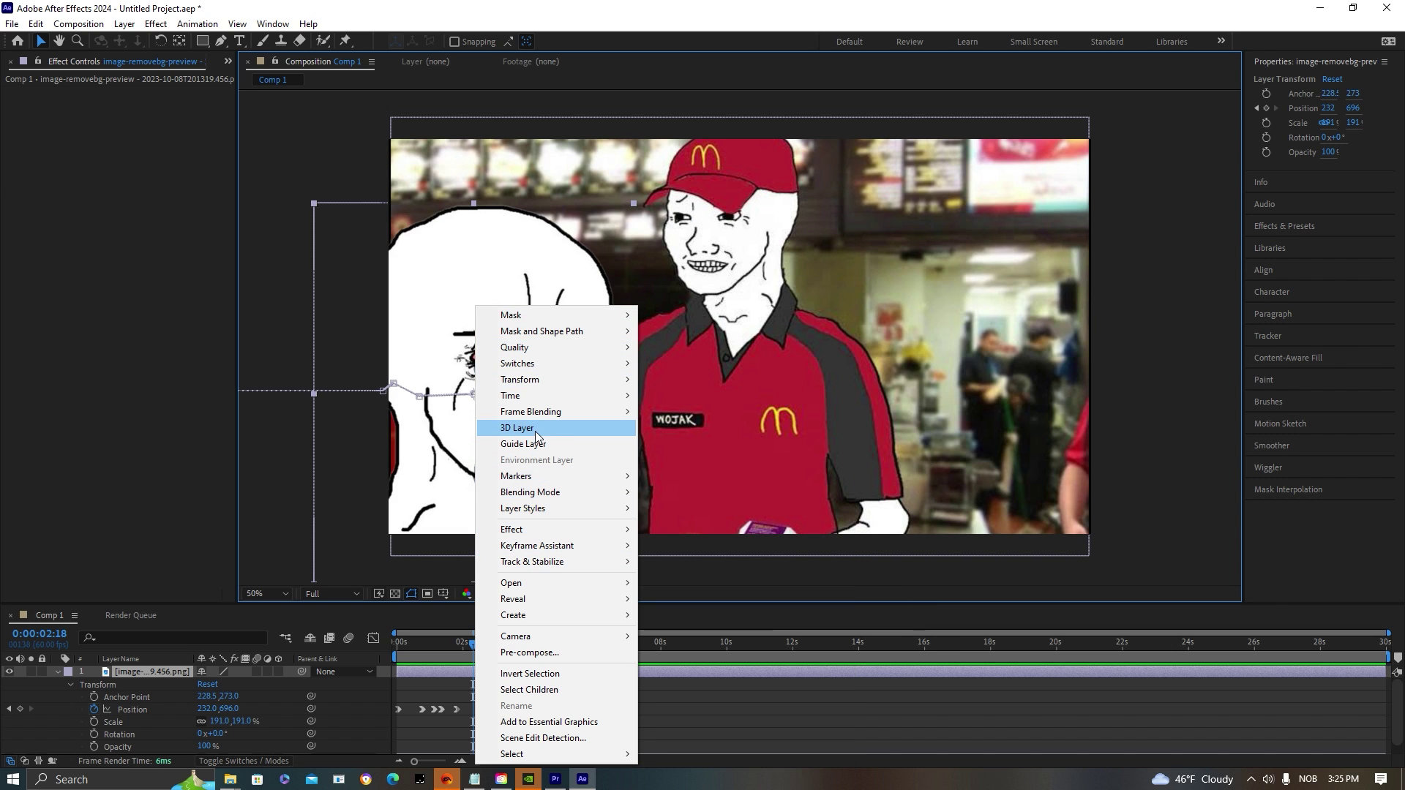
mouse_move(541, 381)
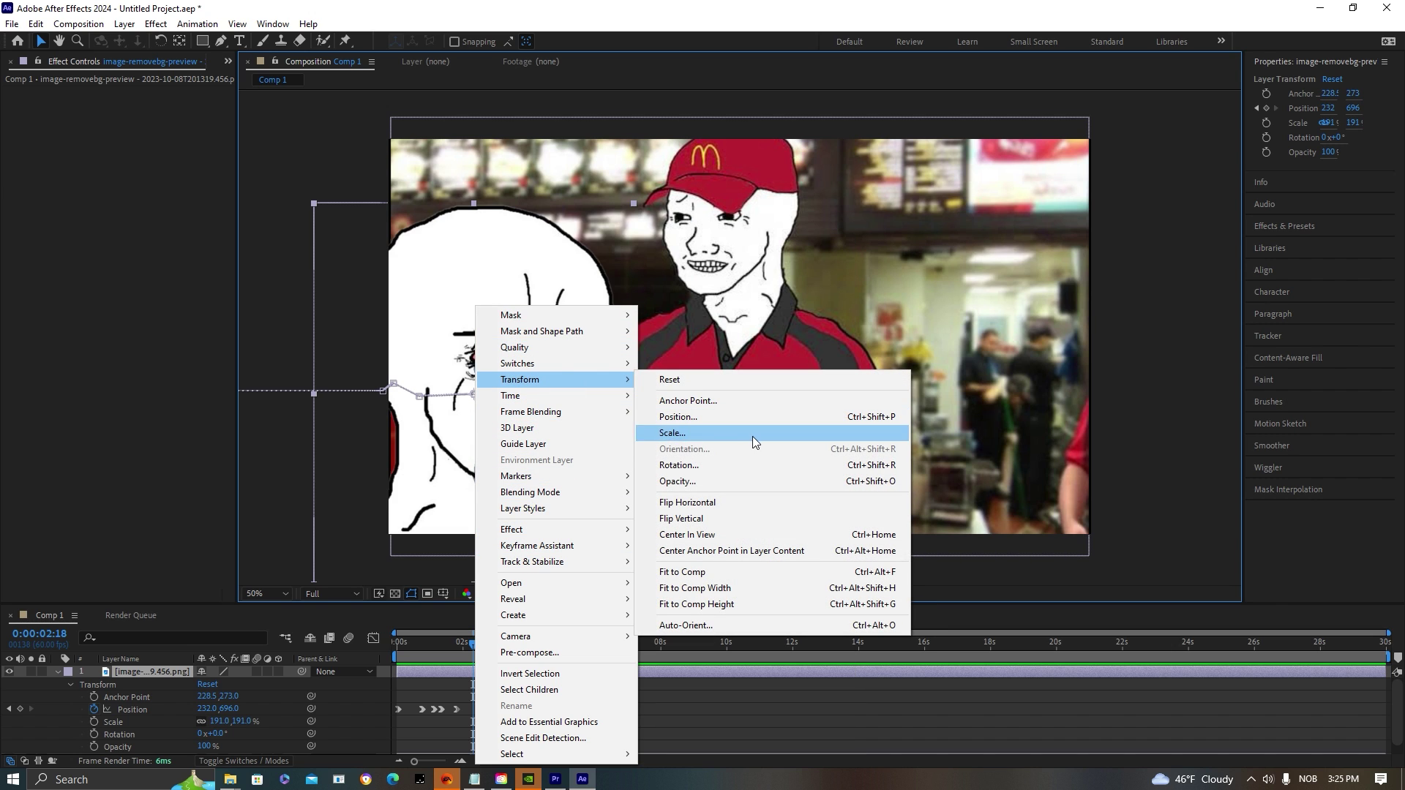
click(700, 503)
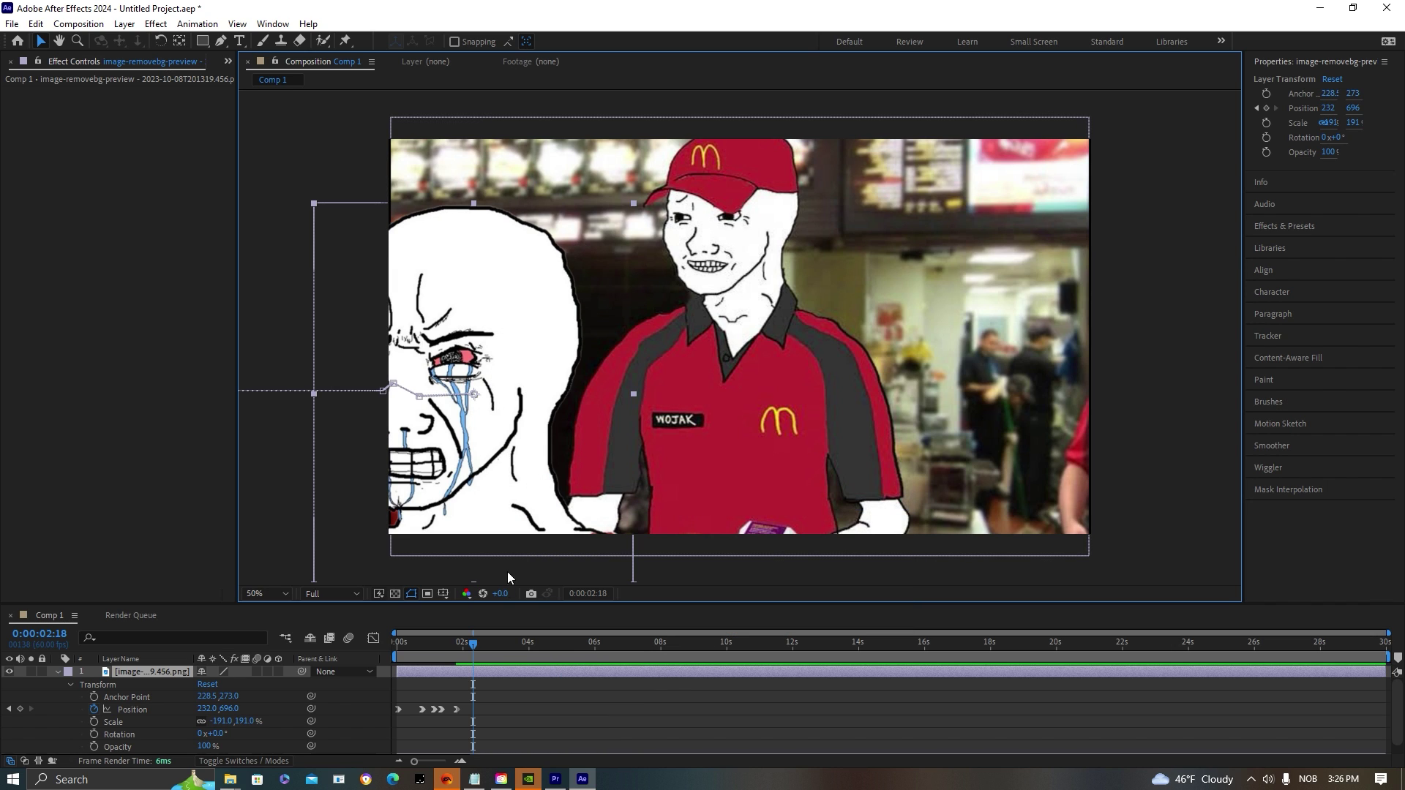
drag(472, 641, 390, 657)
key(space)
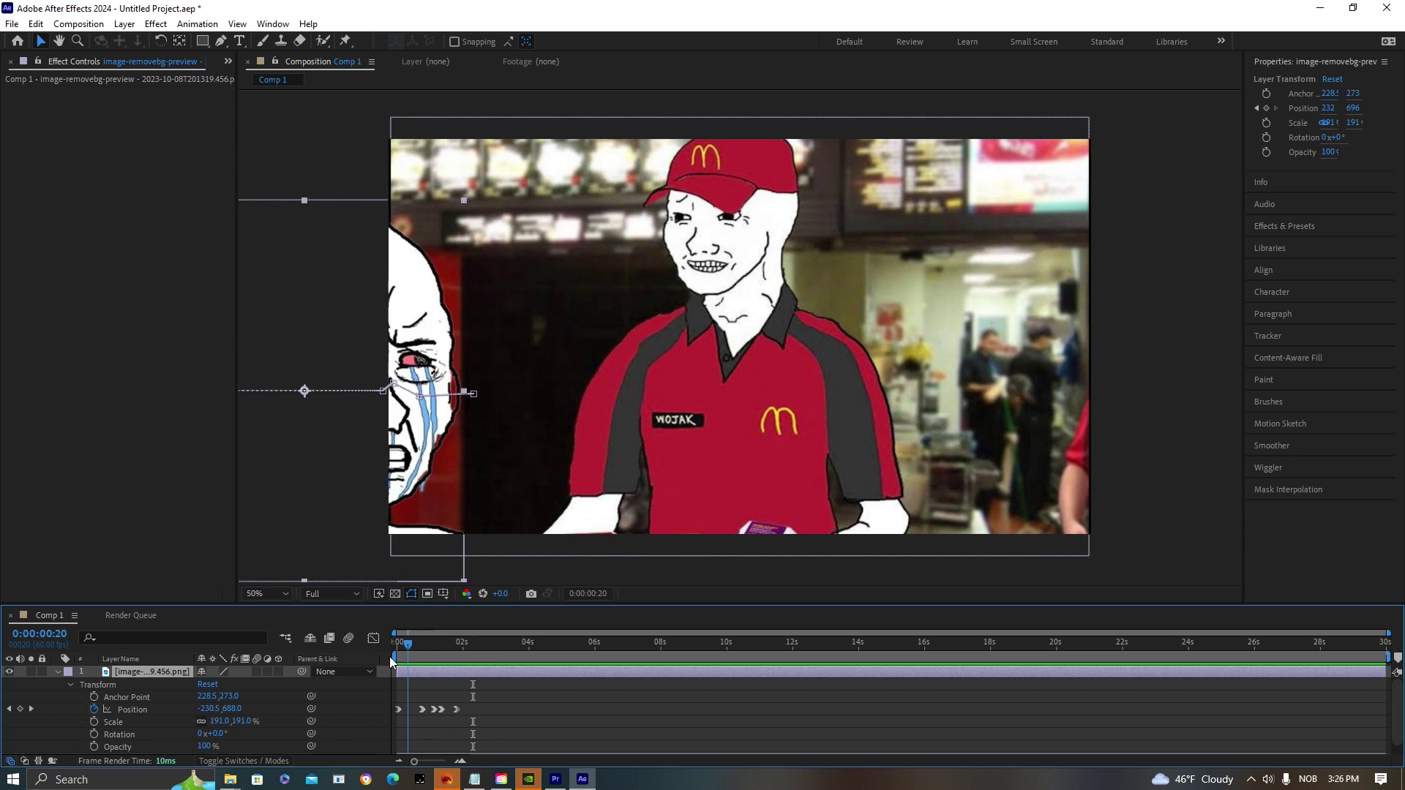
click(568, 705)
key(space)
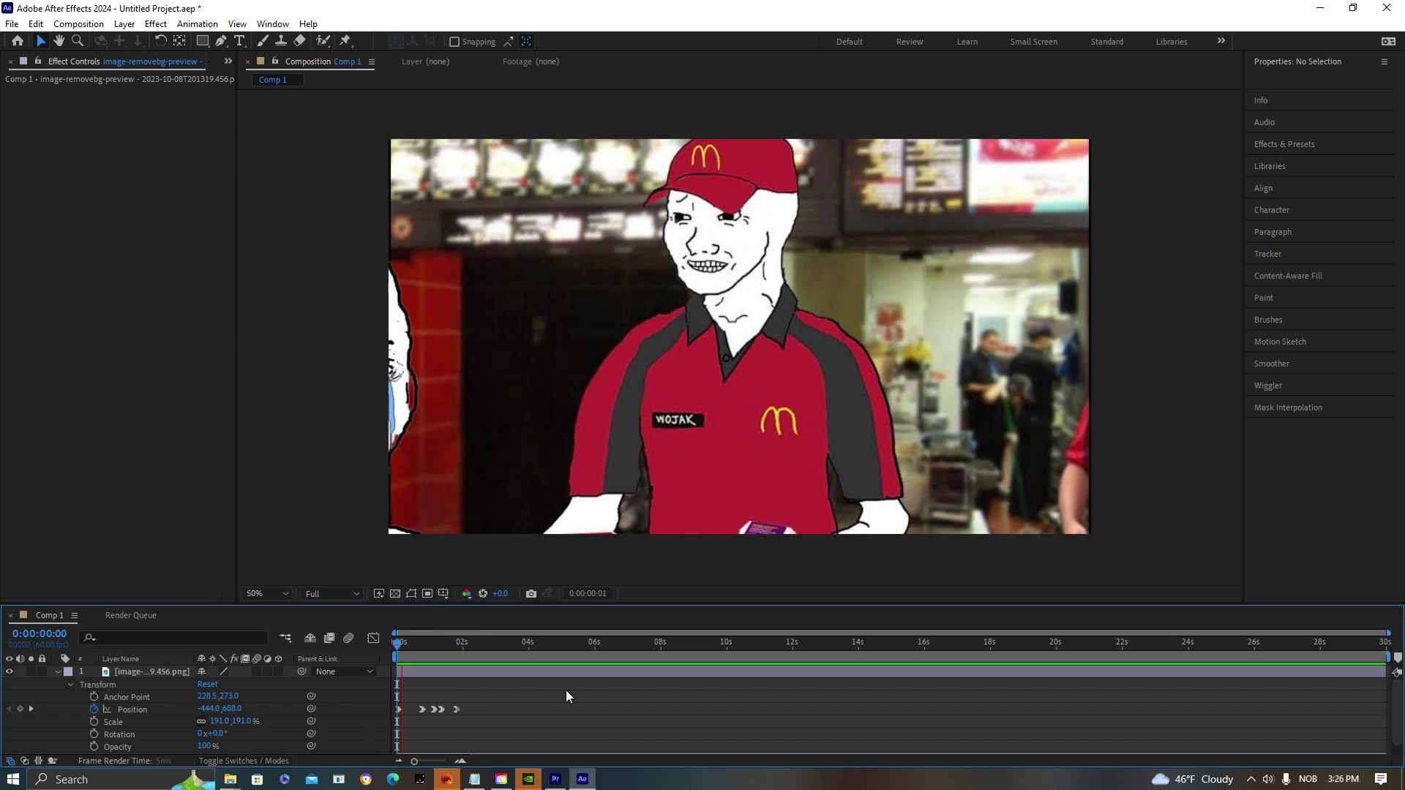
key(space)
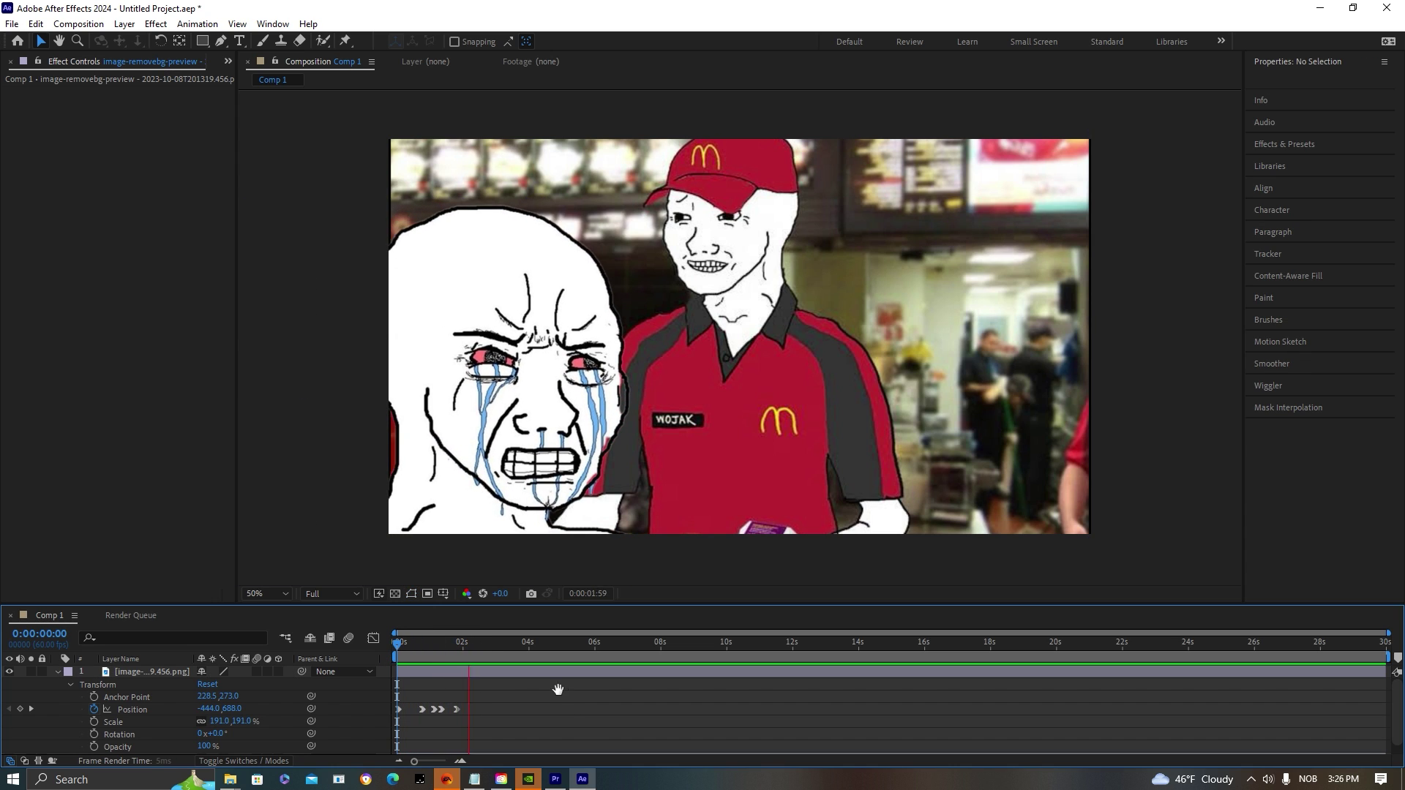
click(533, 676)
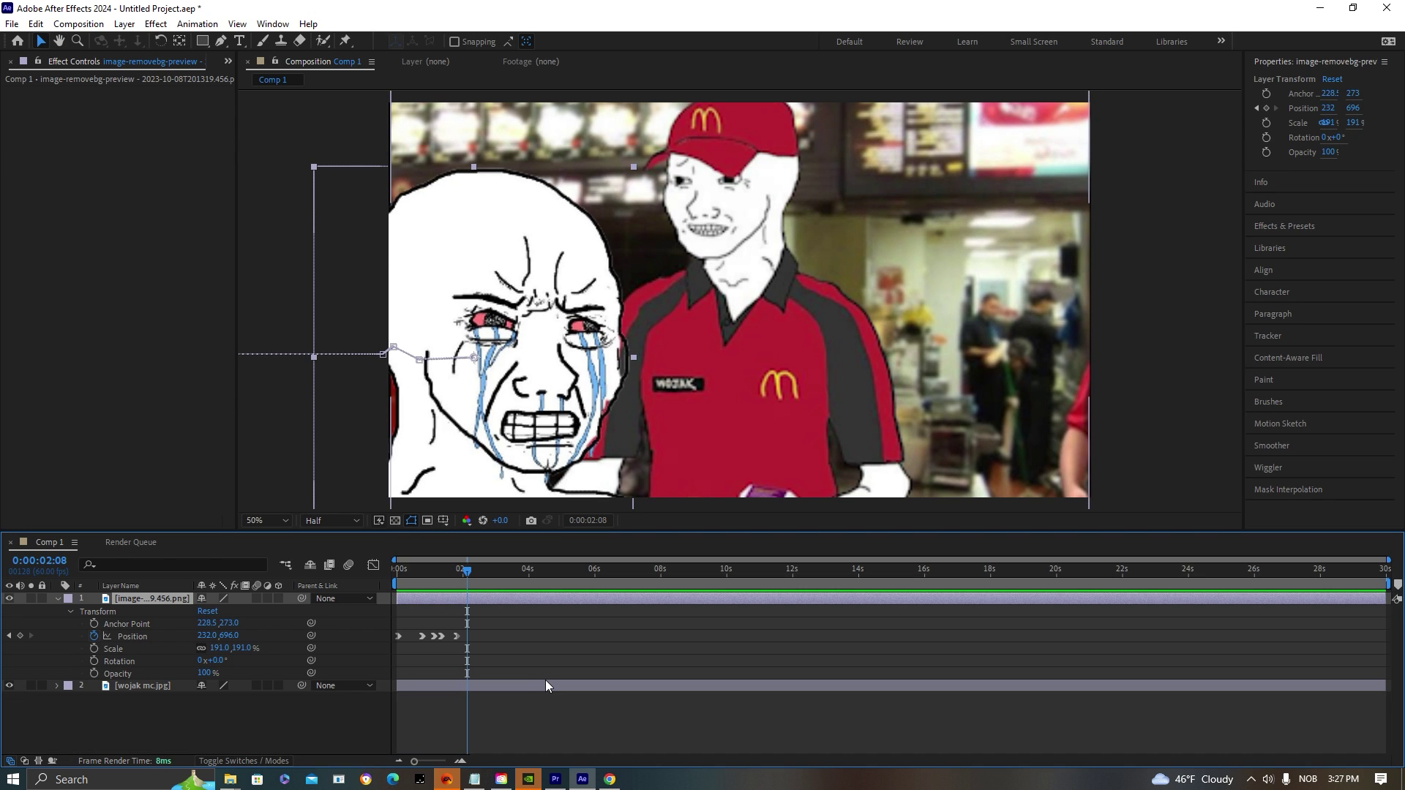
Split the crying Wojak layer at 2:08 and flip the upper part horizontally.
key(ctrl+shift+d)
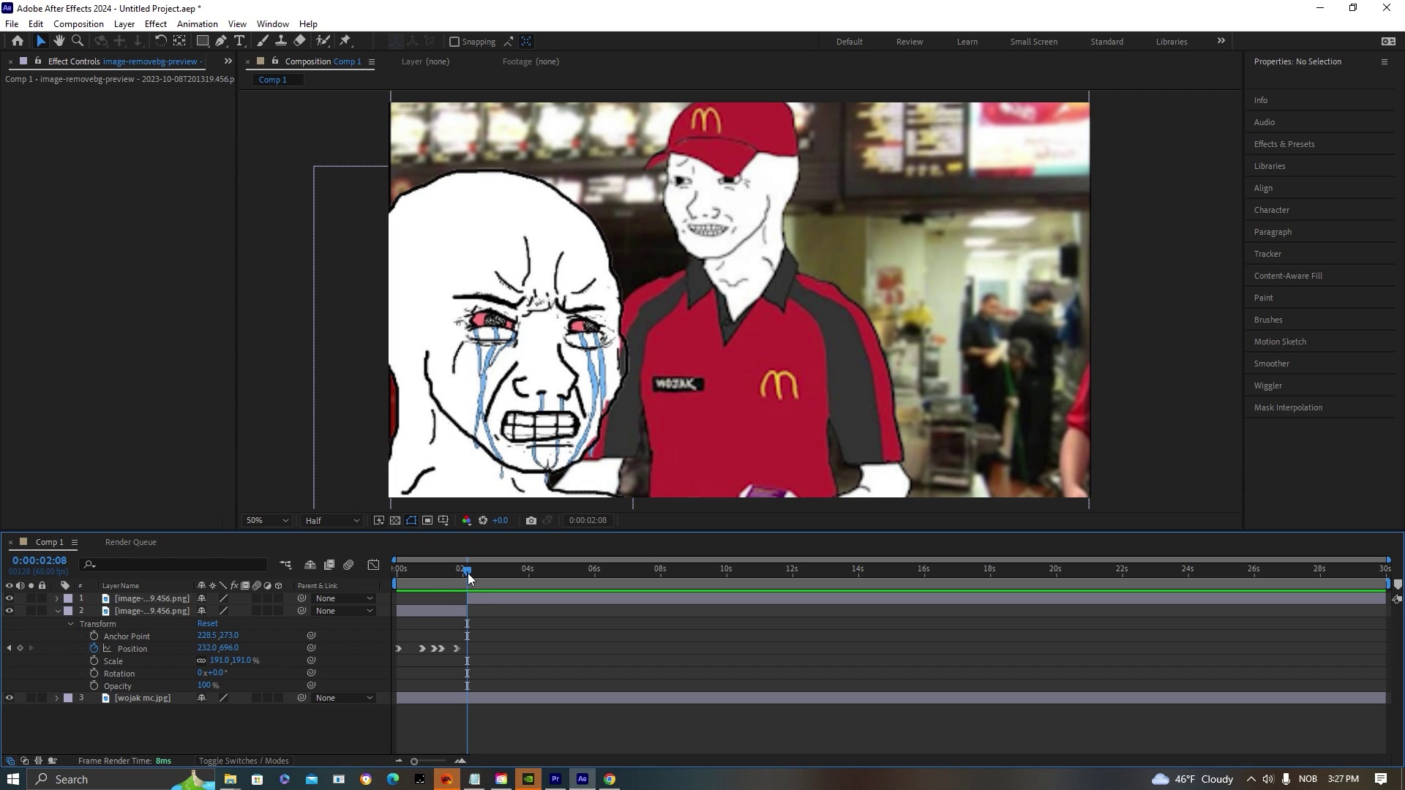
click(468, 573)
click(477, 598)
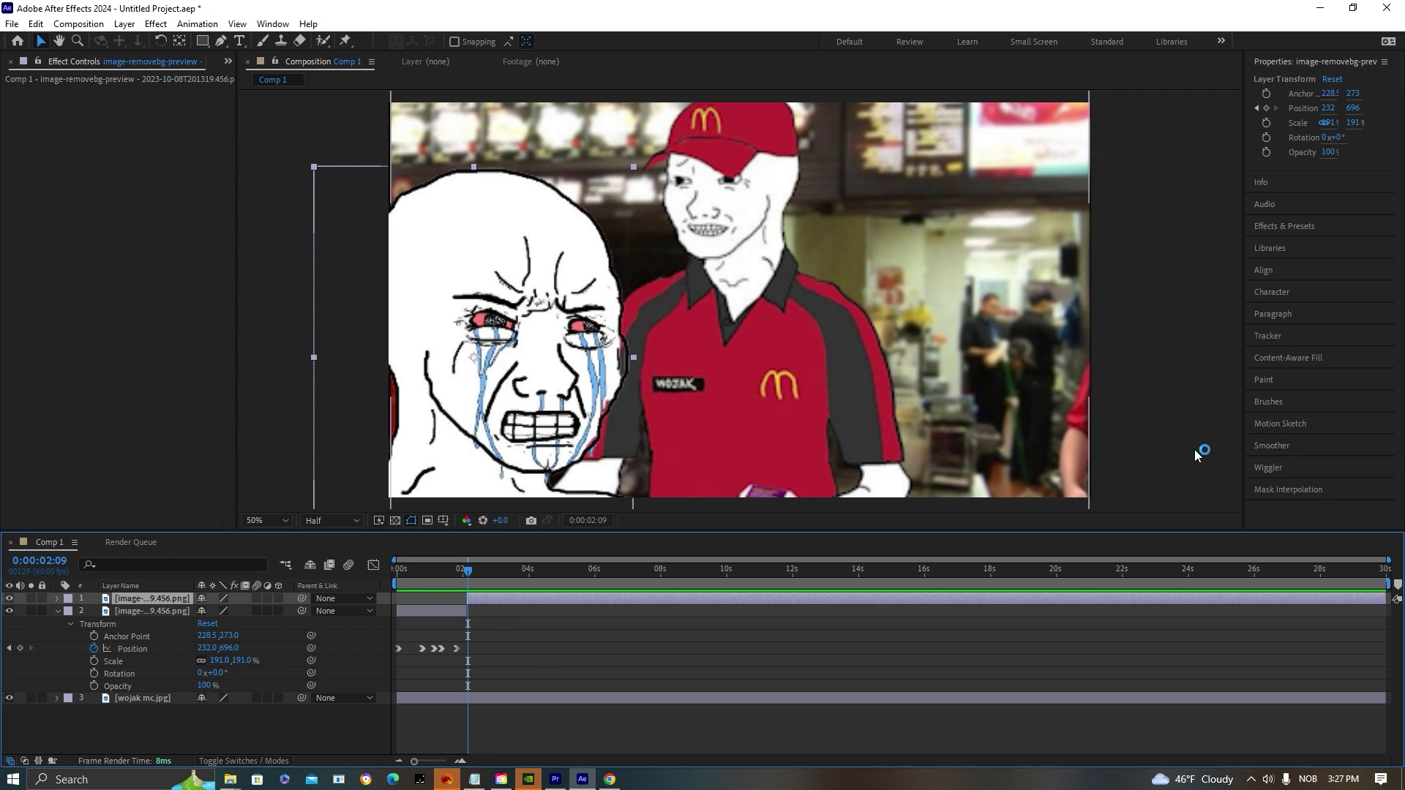
right_click(479, 600)
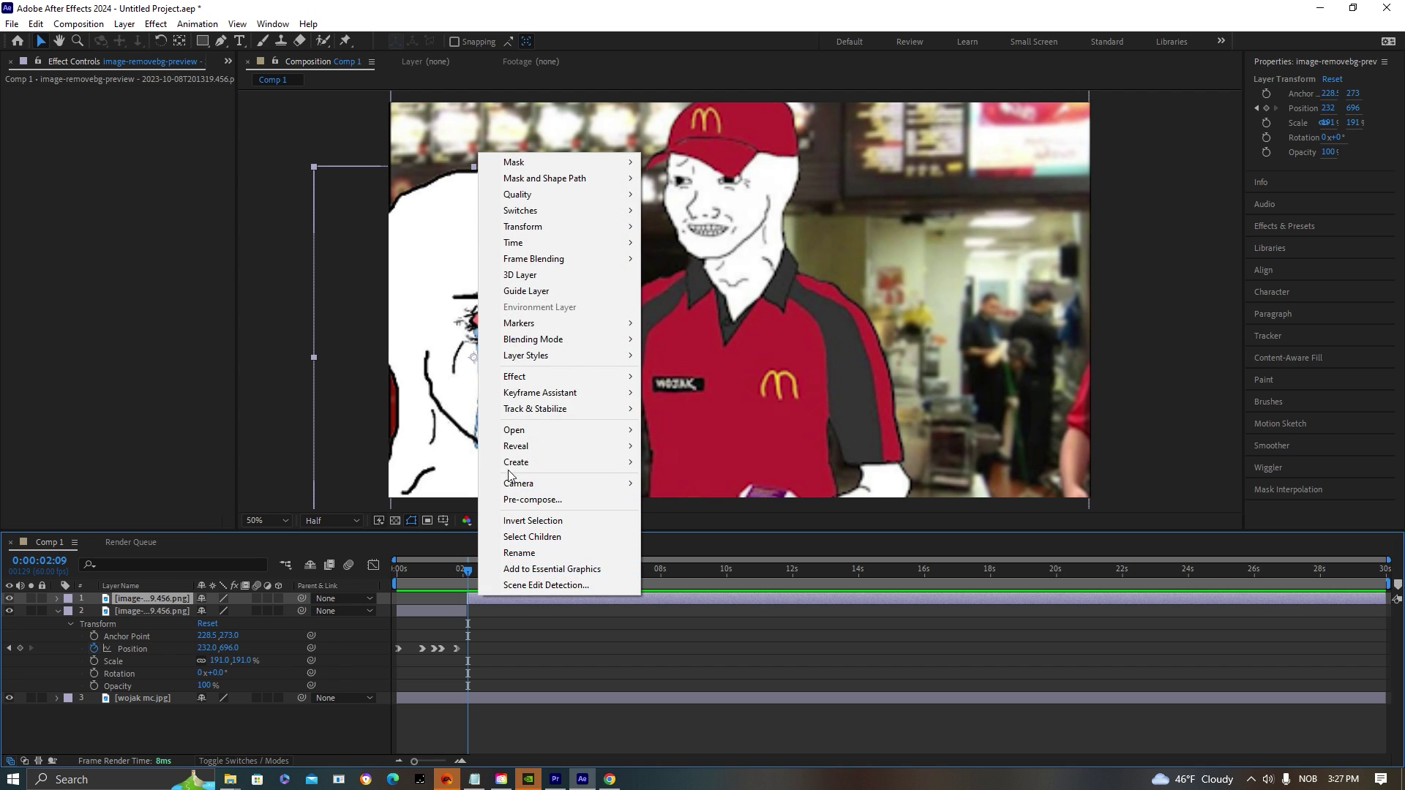
mouse_move(578, 231)
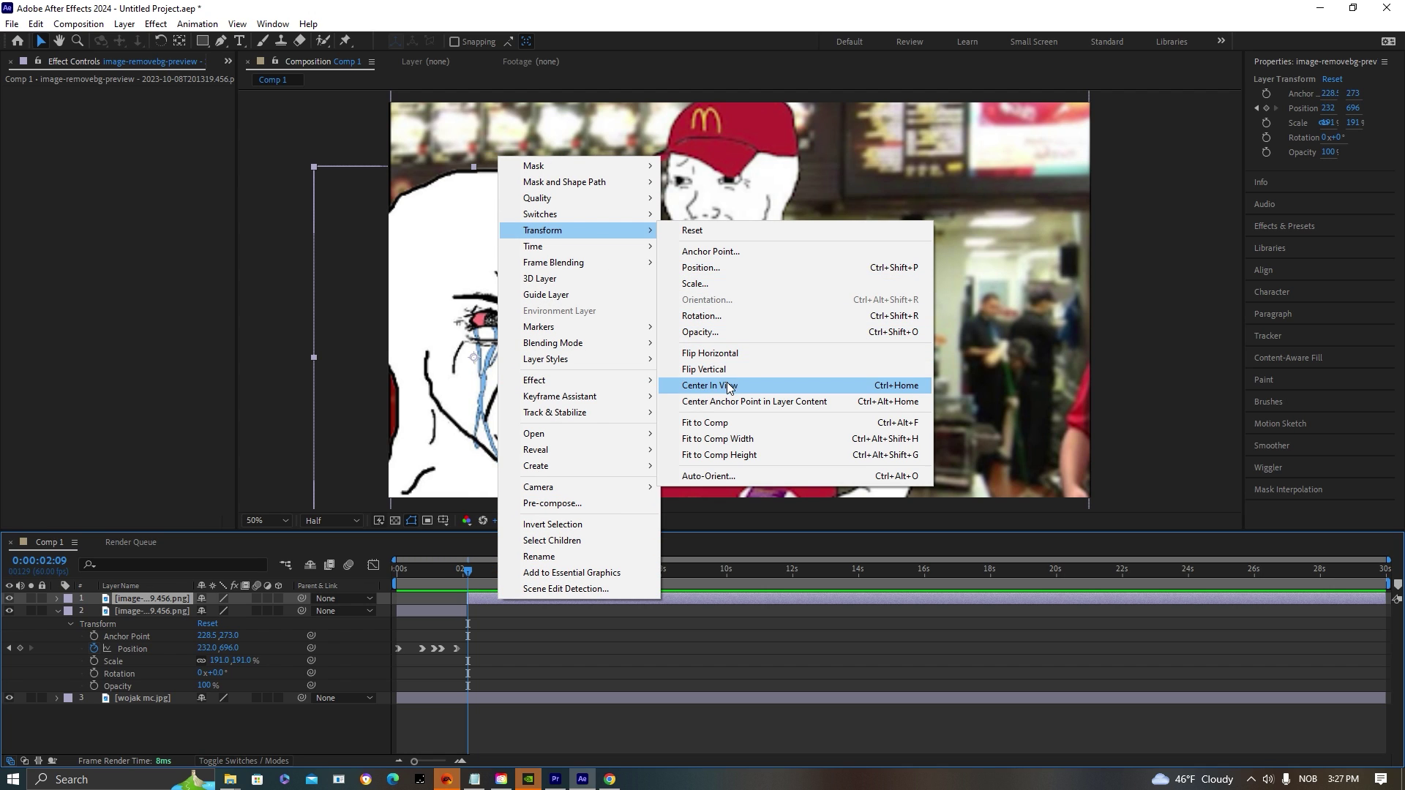
click(739, 358)
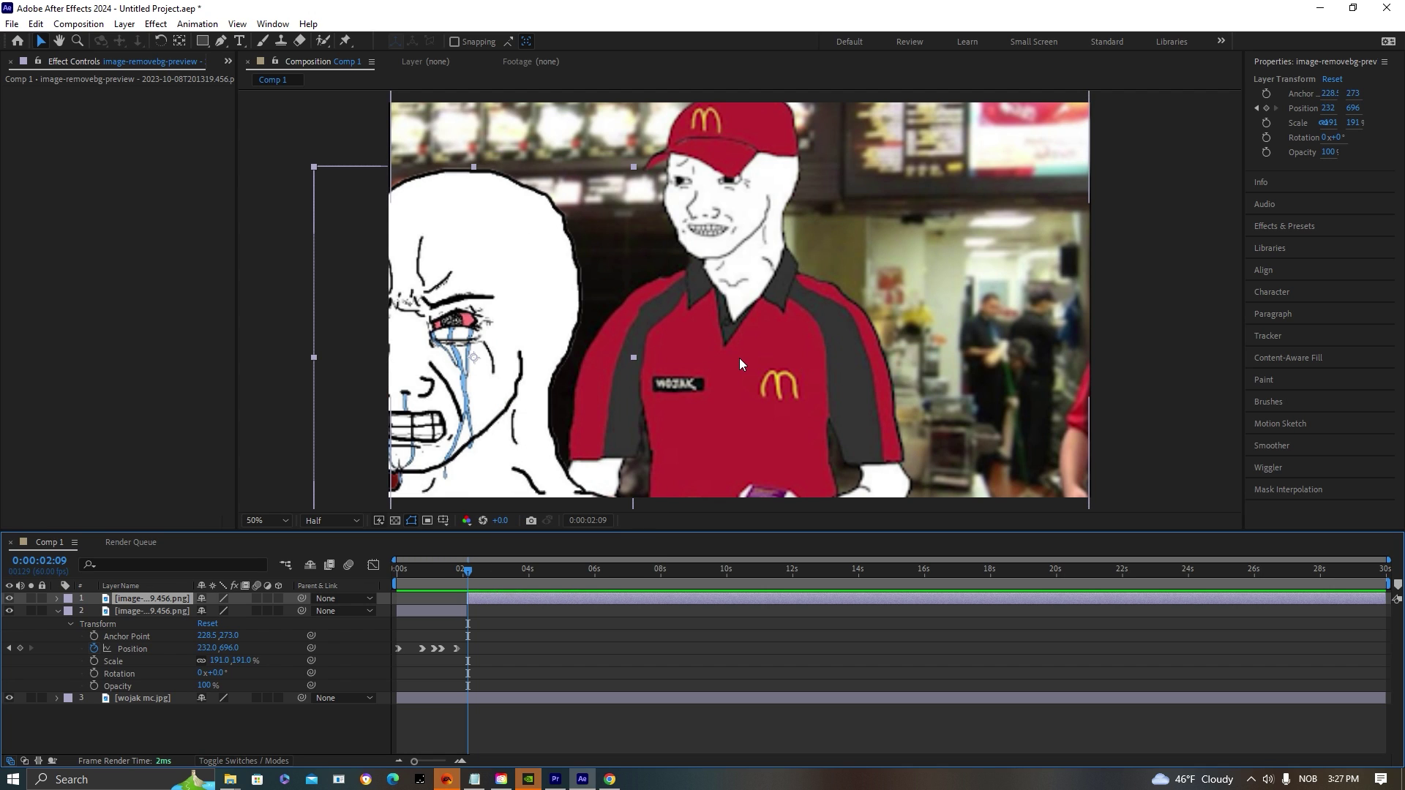
Keyframe the mirrored Wojak's Position moving left at 2:58 and to 60,700 at 3:20.
click(471, 570)
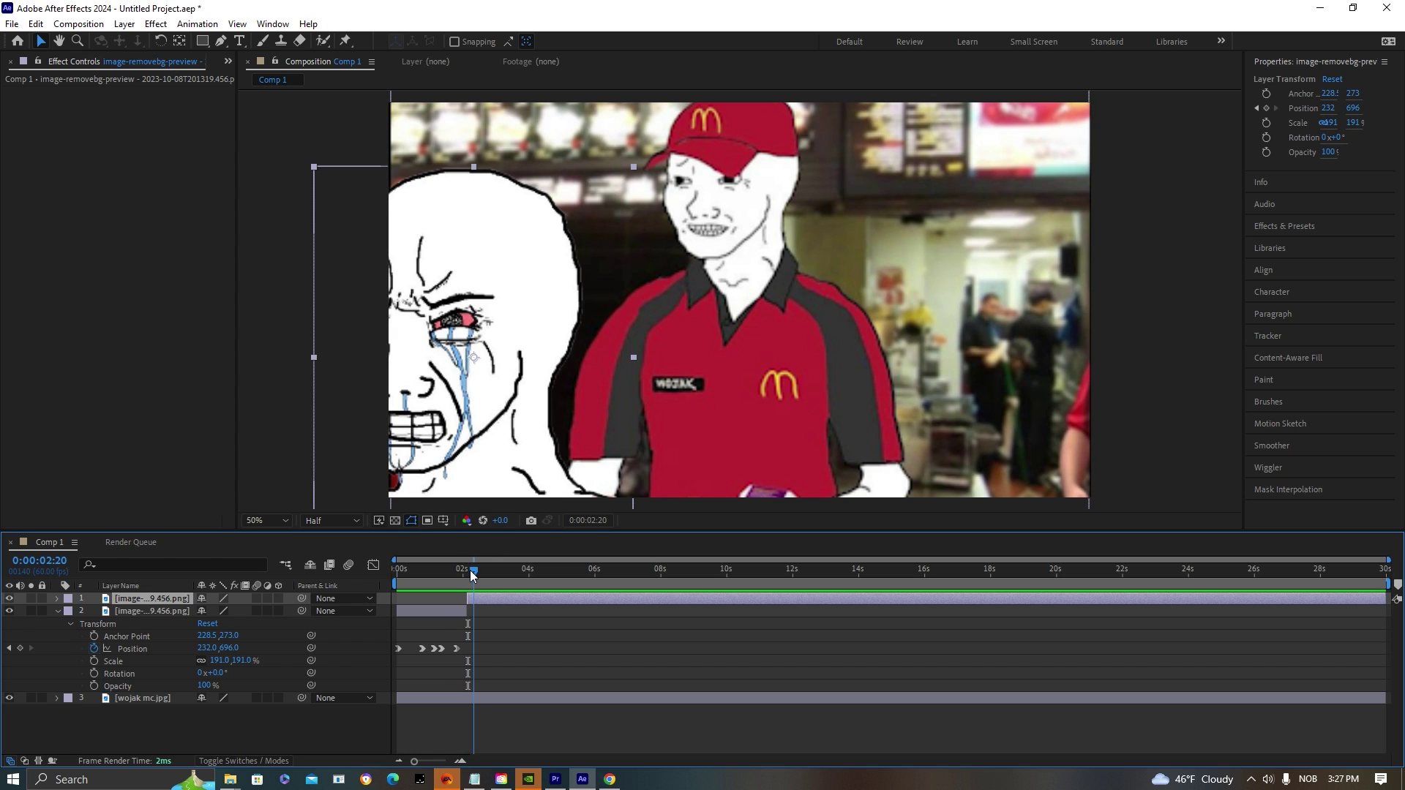
click(57, 600)
click(69, 613)
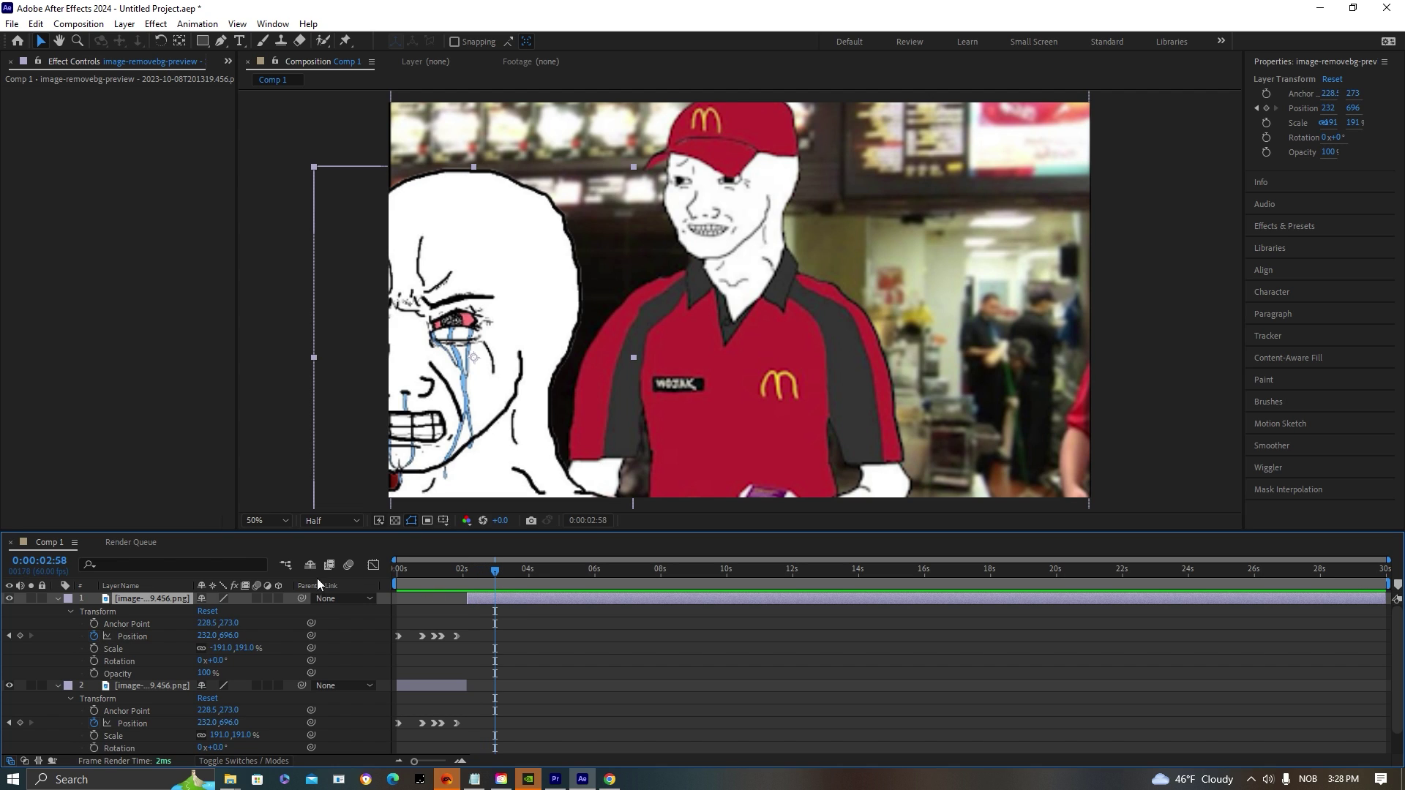
drag(494, 388, 475, 389)
drag(481, 571, 506, 570)
drag(477, 380, 435, 378)
Move it to -80,704 at 3:56, then off-frame to -364,704 at 4:32; select the new keyframes.
drag(506, 570, 527, 570)
click(395, 366)
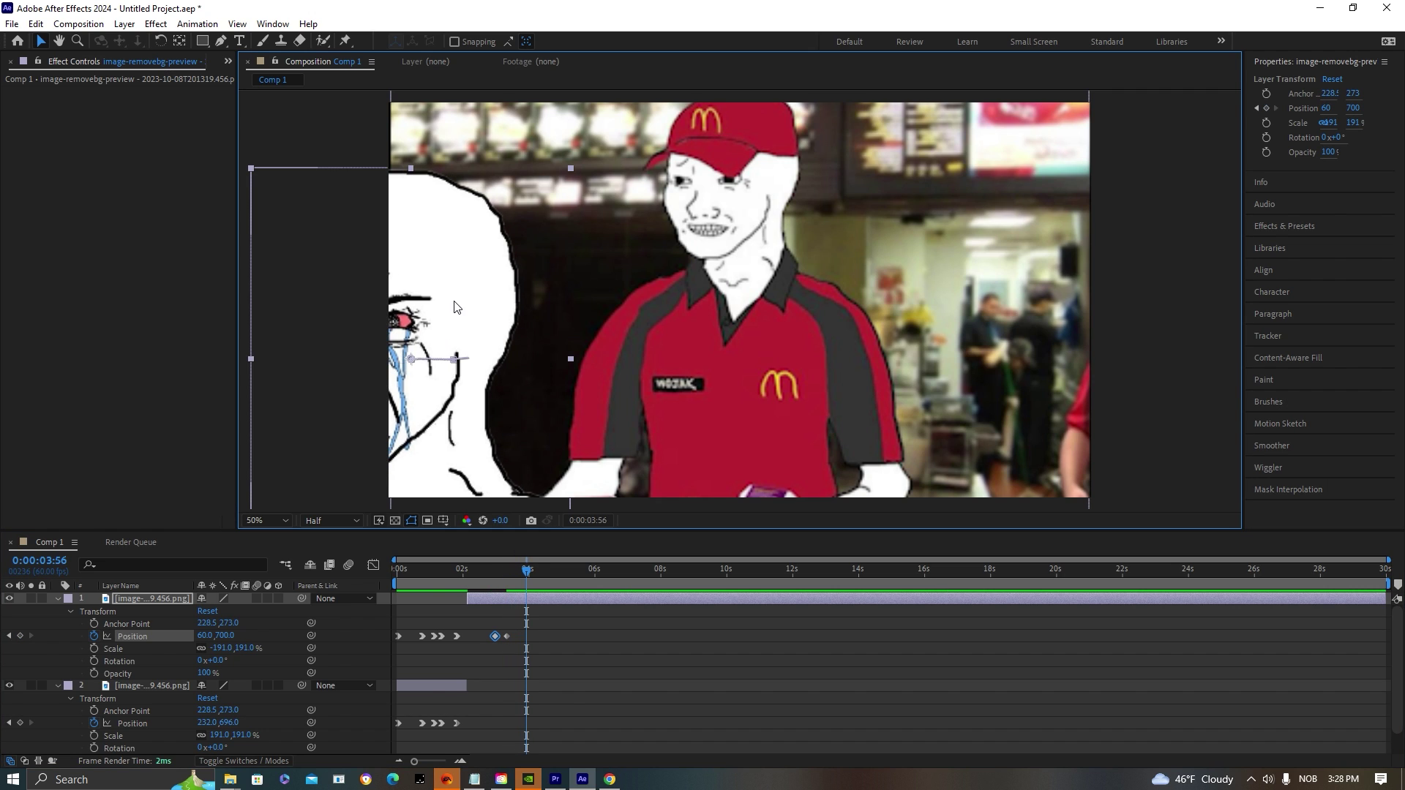
drag(396, 363, 345, 365)
drag(531, 578, 546, 575)
drag(441, 319, 338, 318)
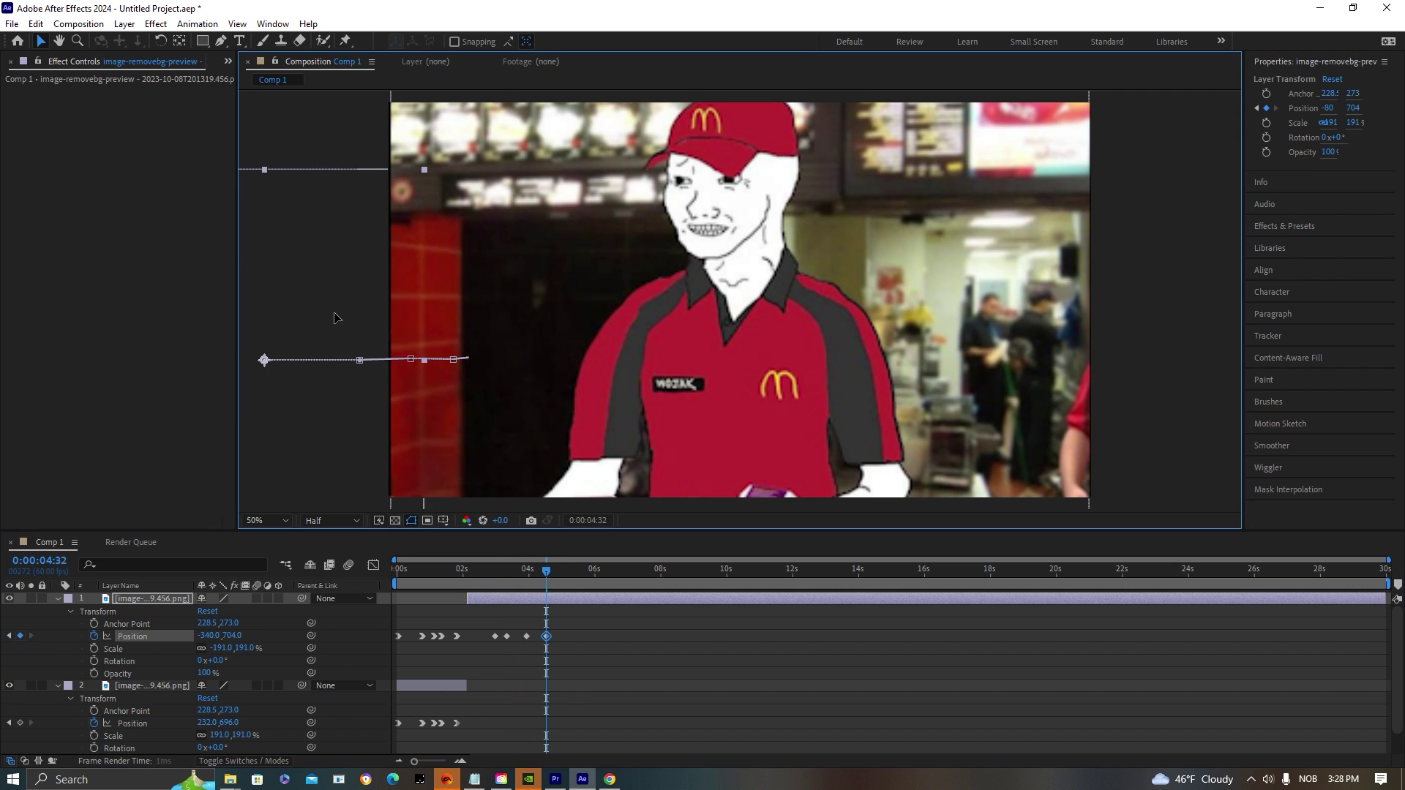
click(626, 656)
drag(610, 648, 496, 640)
Apply Easy Ease In to the selected walk-out Position keyframes.
right_click(555, 637)
click(550, 636)
right_click(496, 640)
mouse_move(538, 624)
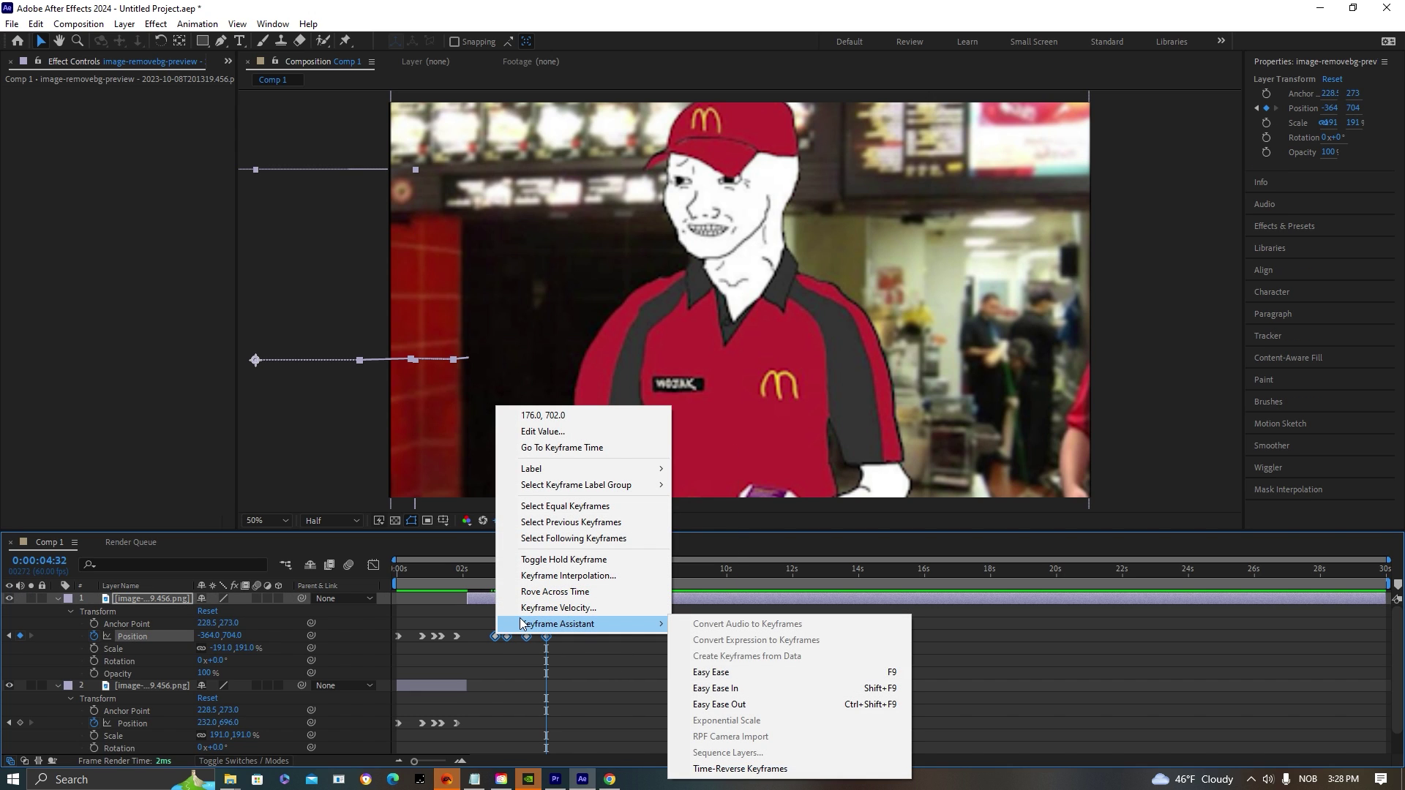
click(714, 688)
click(723, 668)
Rewind and preview the full walk-in and walk-out animation.
drag(552, 574, 387, 590)
key(space)
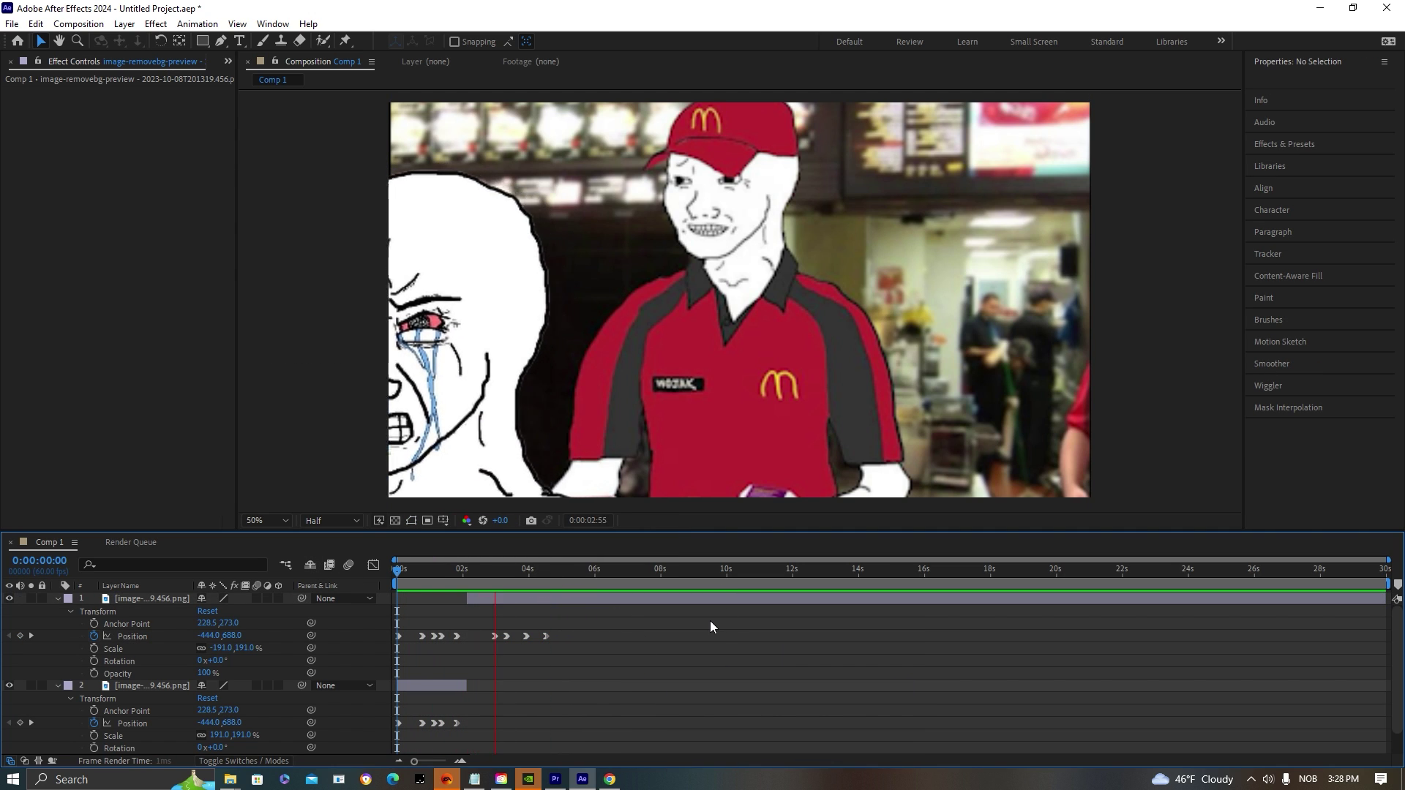
key(space)
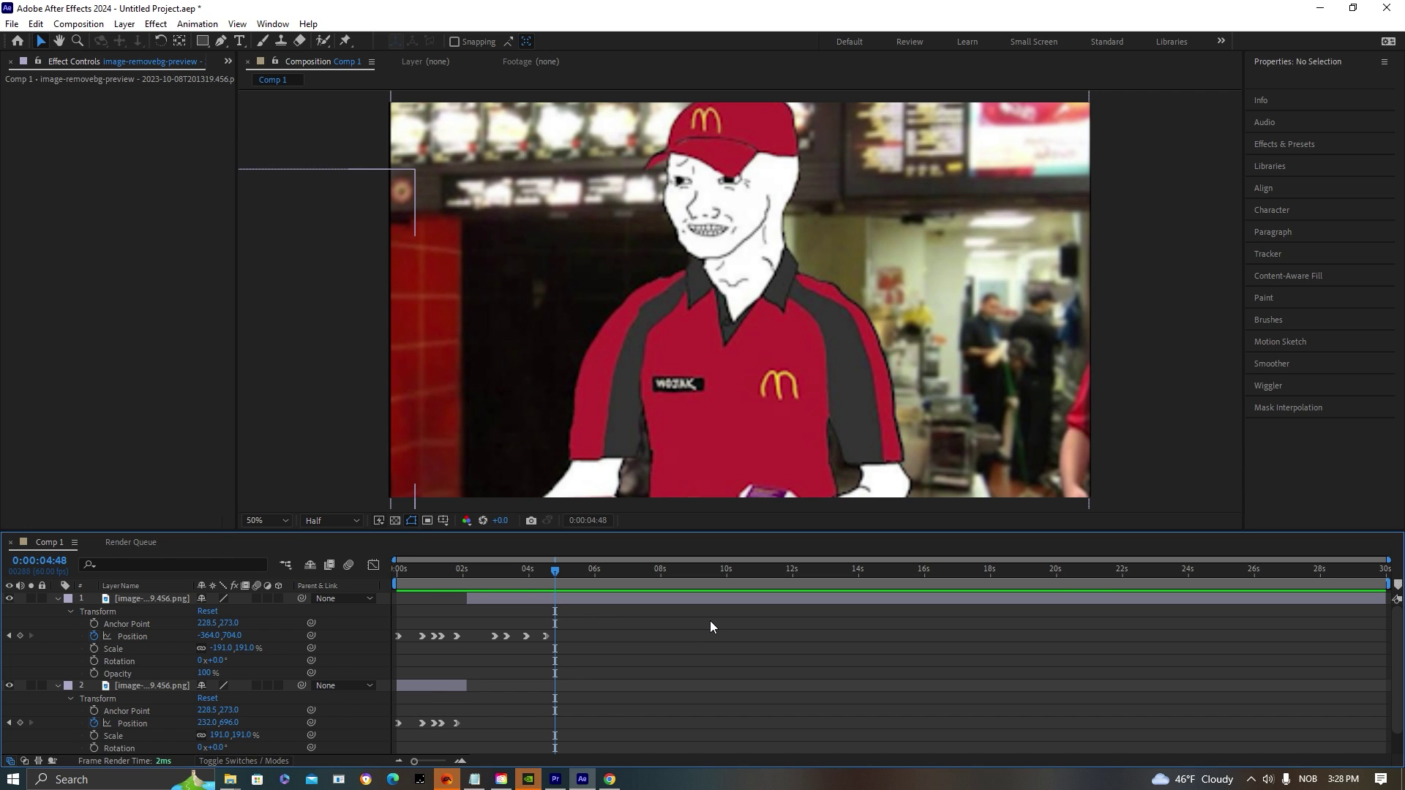
click(620, 391)
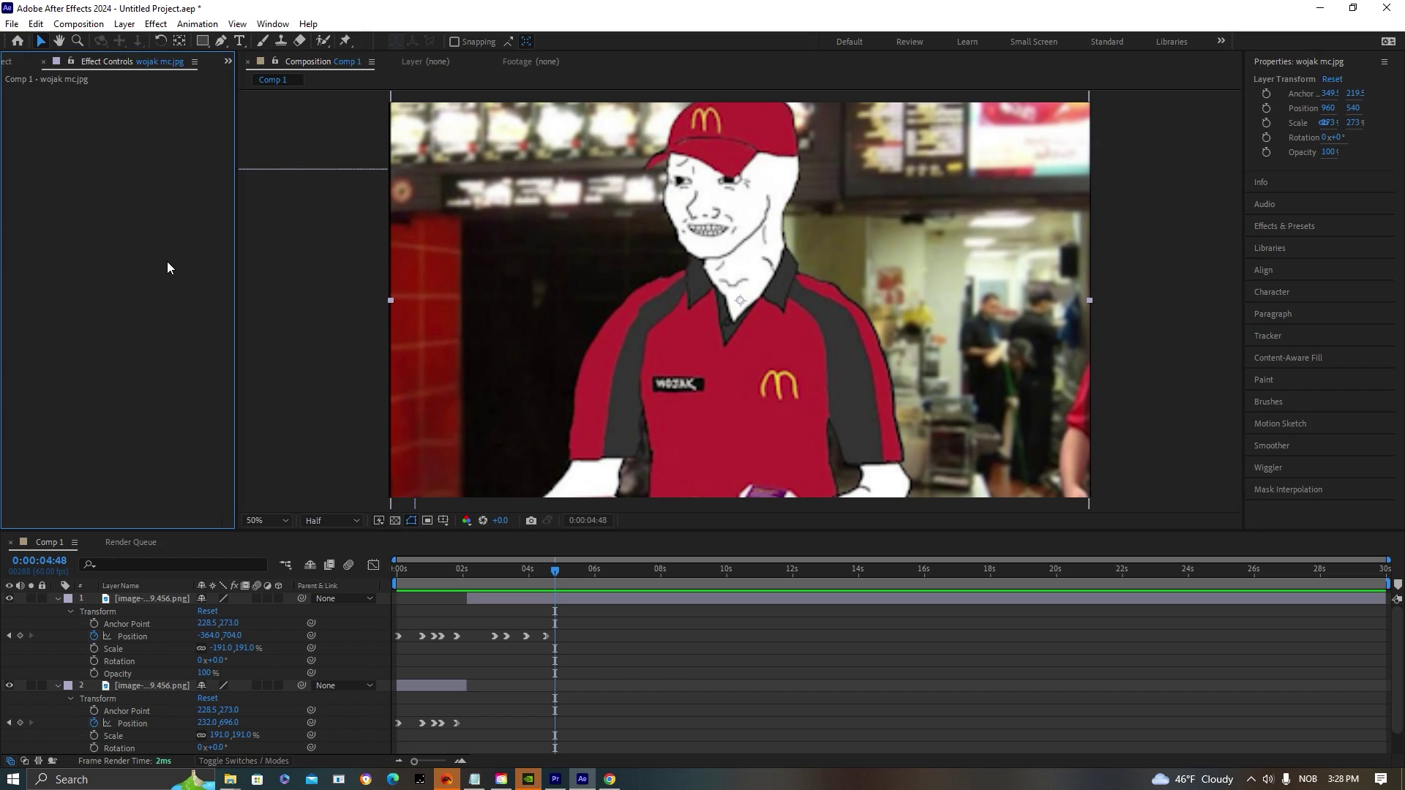